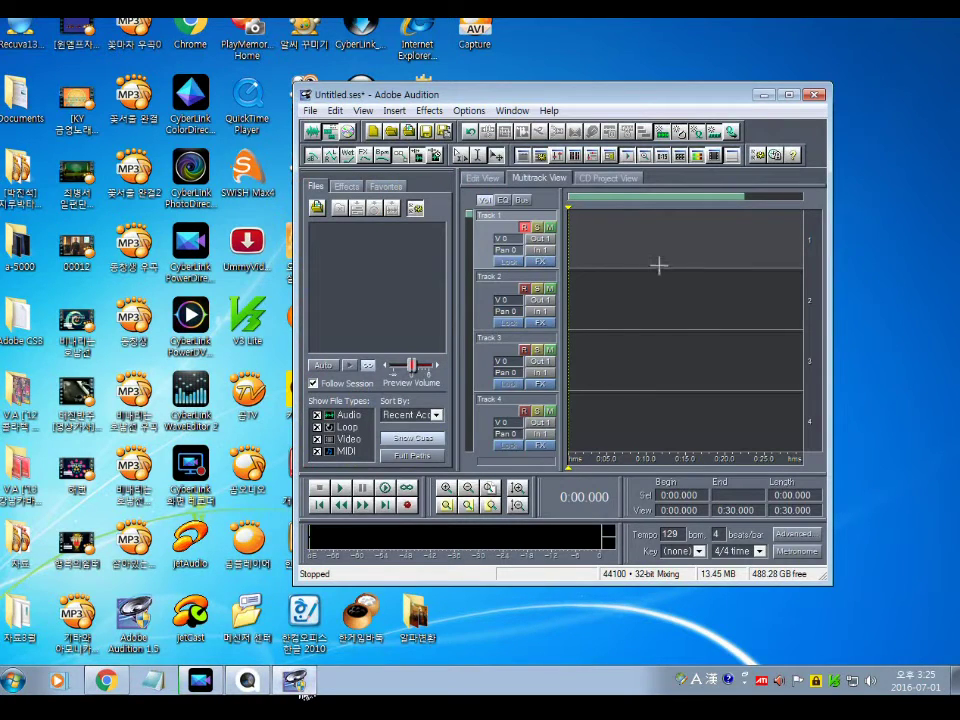
drag(615, 98, 622, 112)
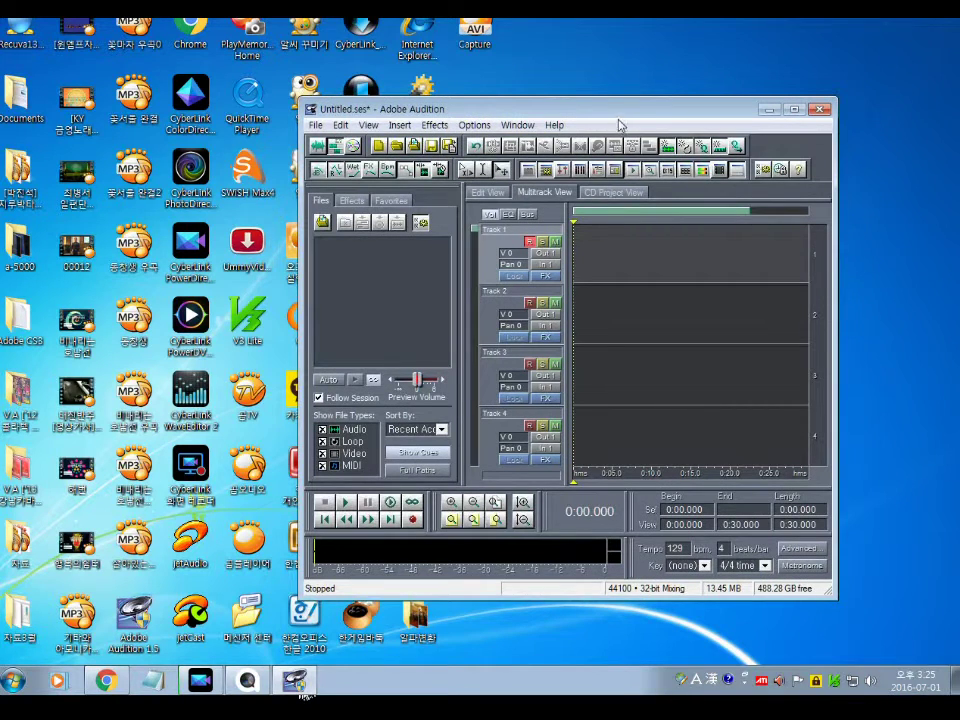
drag(622, 108, 641, 105)
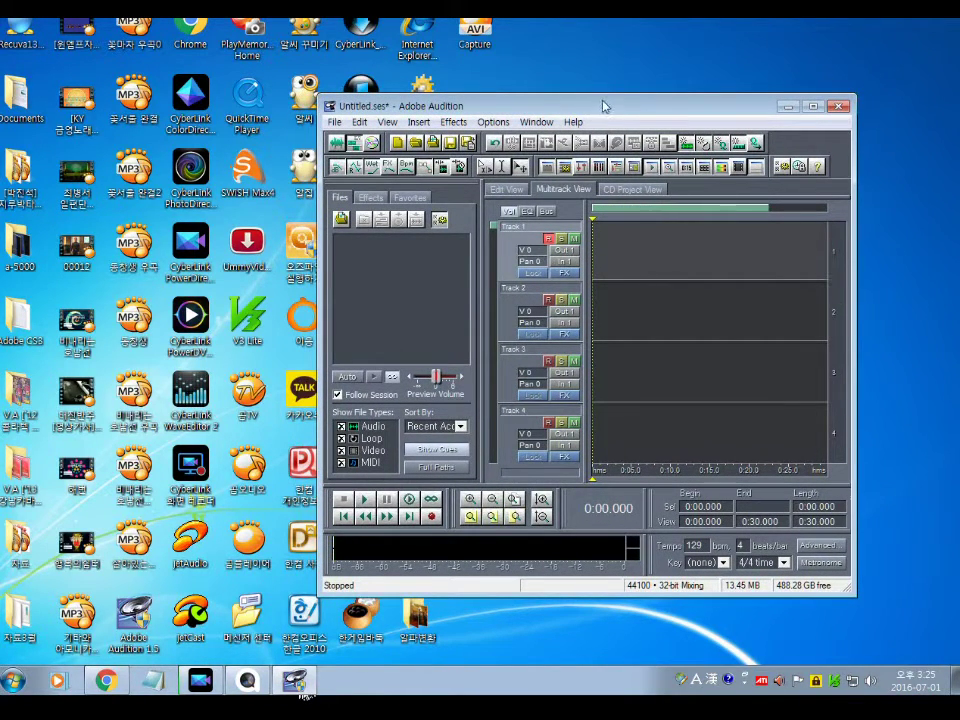
drag(603, 106, 606, 107)
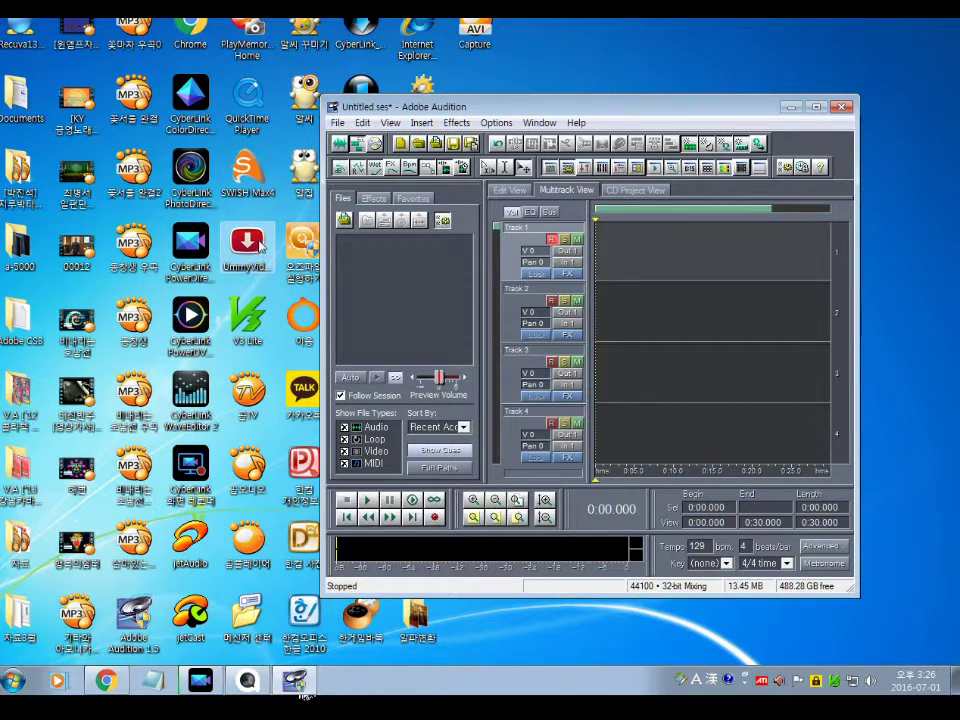
Switch to Chrome and search Google for "죄많은인생"
click(106, 683)
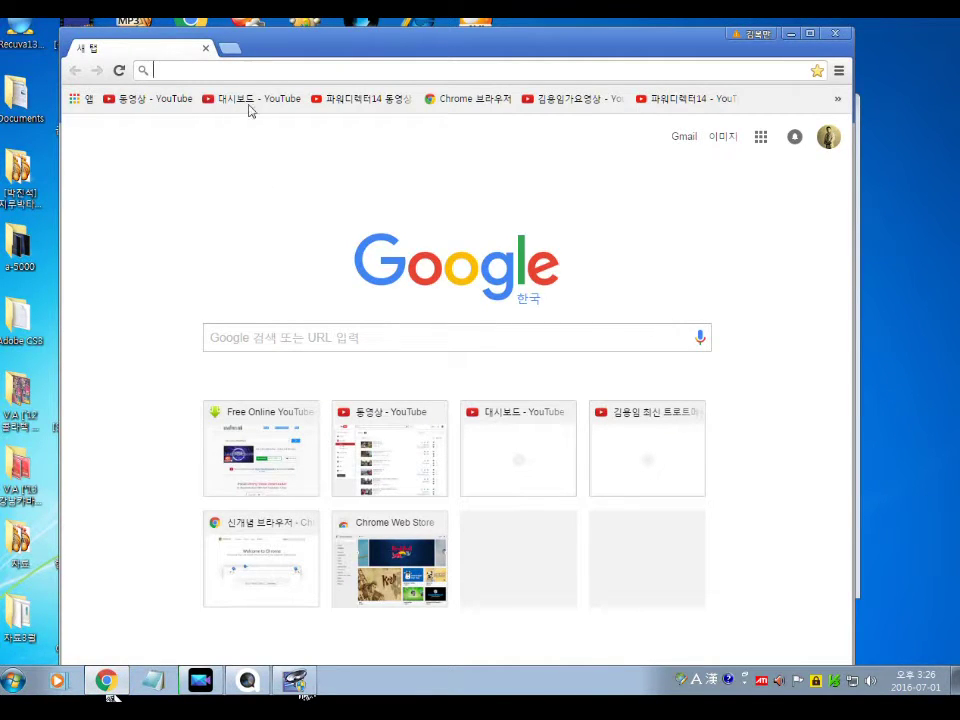
click(371, 329)
click(370, 329)
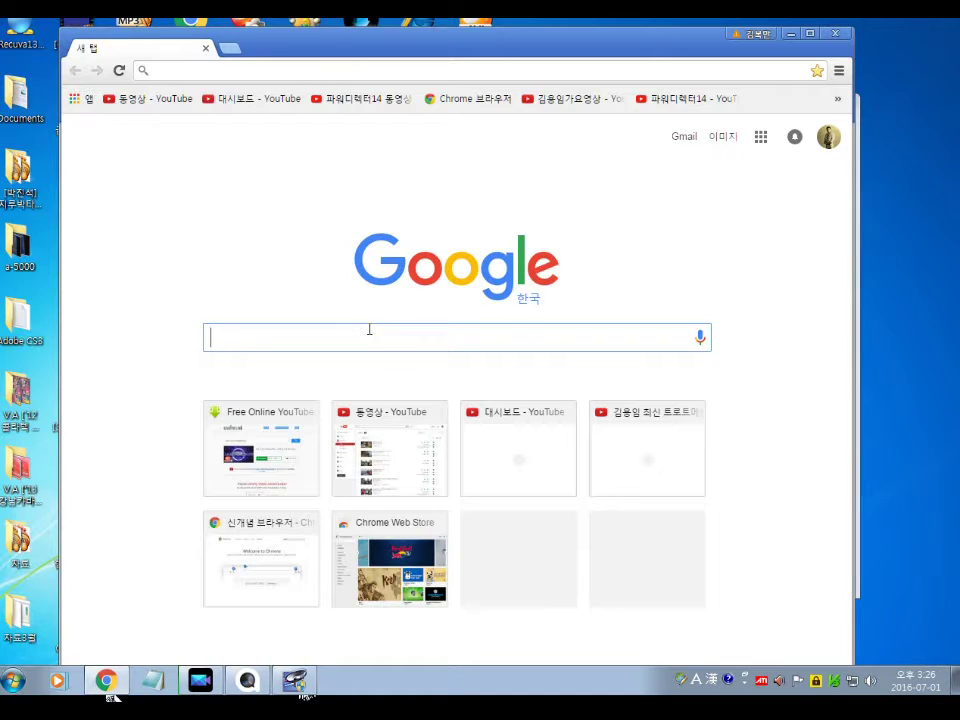
key(Hangul)
text(ㅈ)
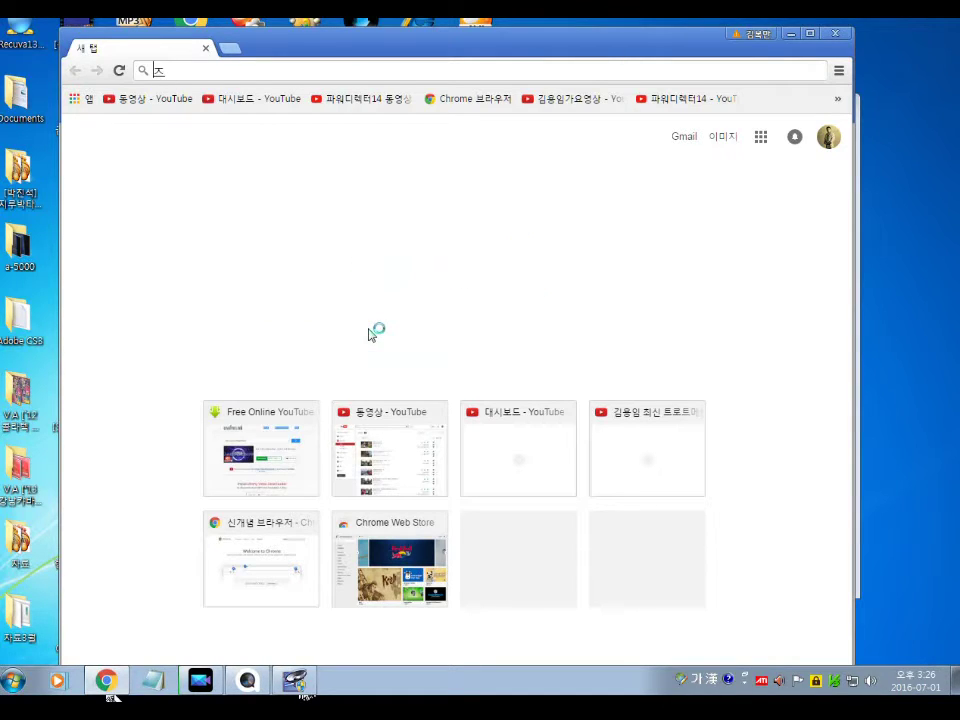
text(ㅗ)
text(말)
text(은)
text(인생)
key(Return)
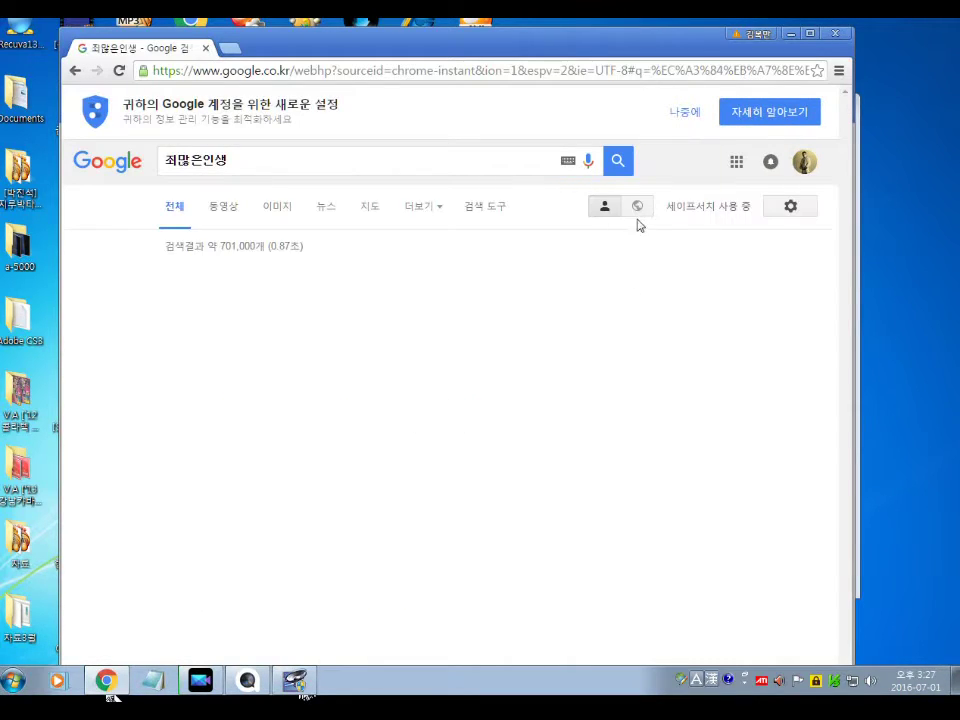
Refine the Google search to "죄많은인생금영" and open the [KY 금영노래방] 남백송 - 죄많은 인생 YouTube video
scroll(720, 465, down, 2)
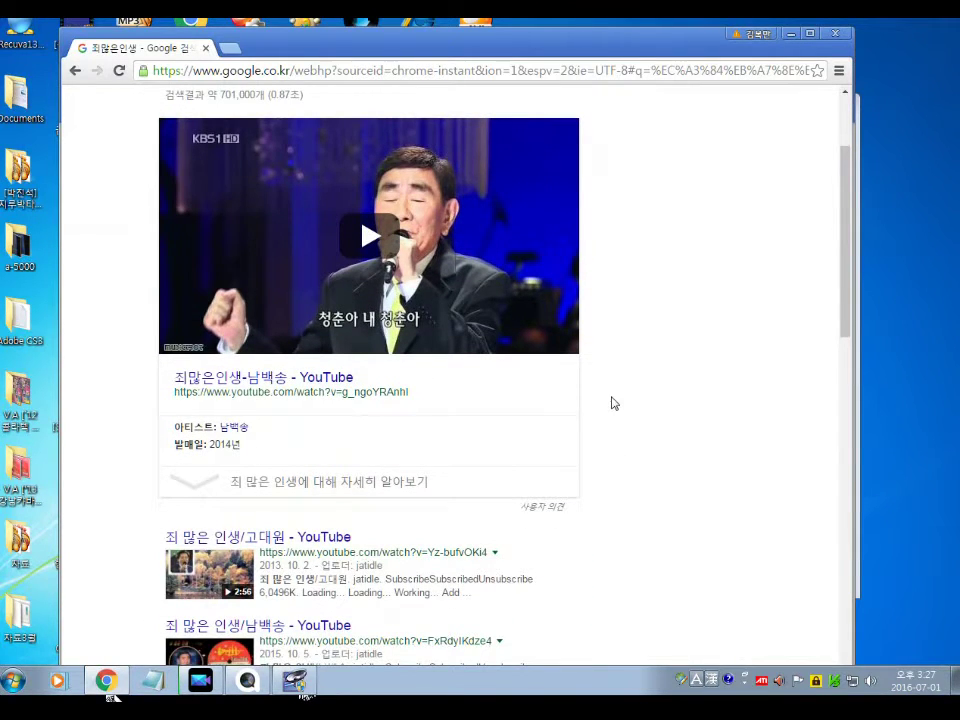
scroll(615, 404, down, 5)
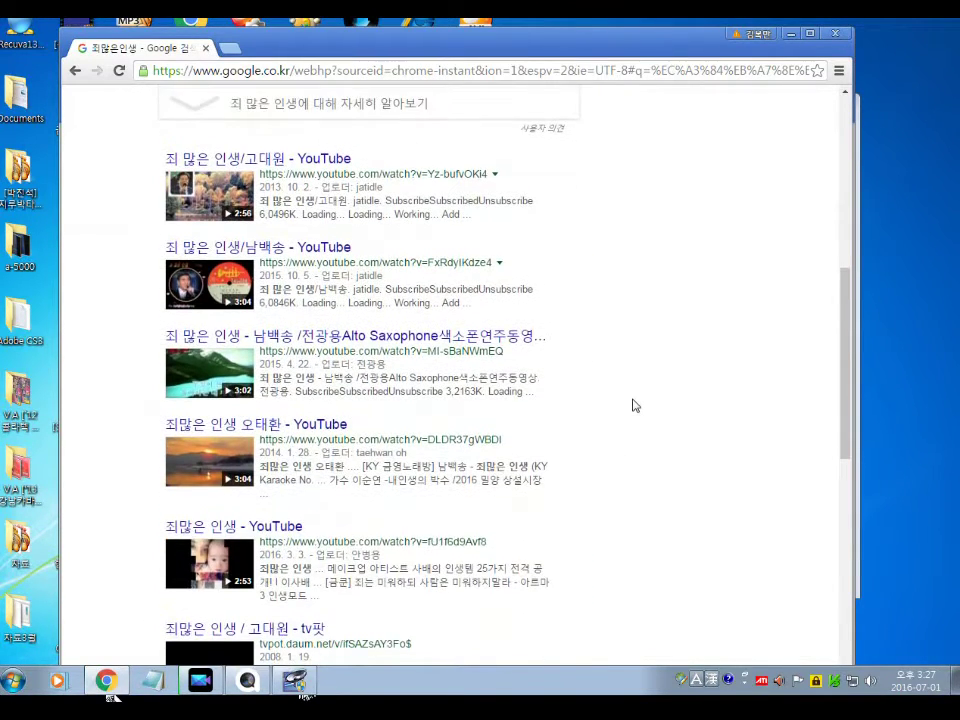
scroll(632, 405, down, 3)
scroll(632, 405, down, 3)
scroll(630, 405, up, 4)
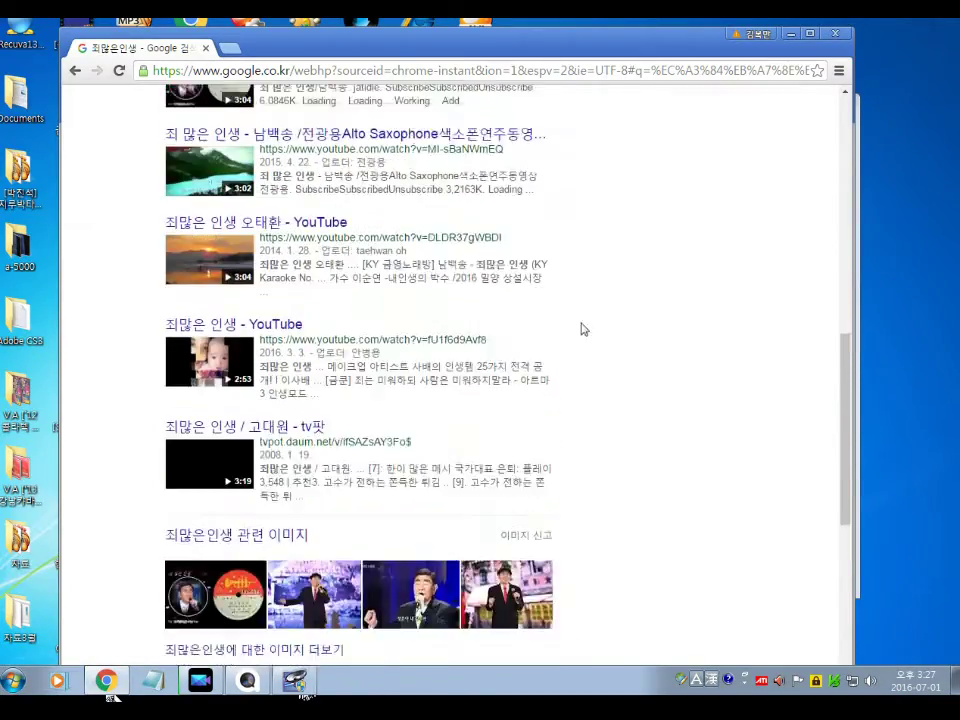
scroll(600, 305, up, 10)
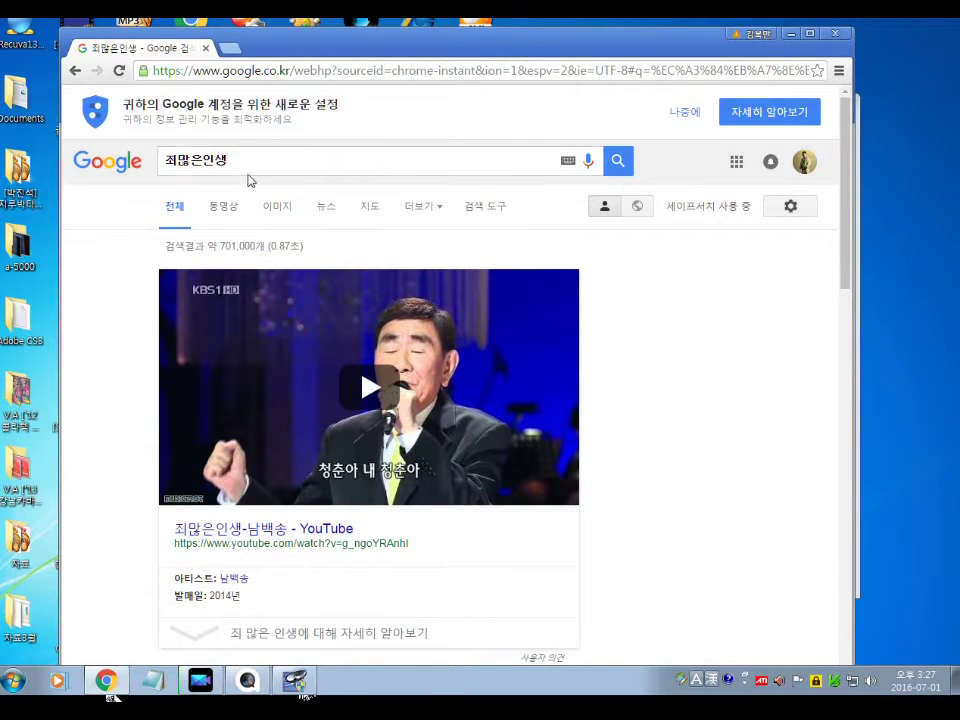
click(234, 160)
key(Hangul)
text(금영)
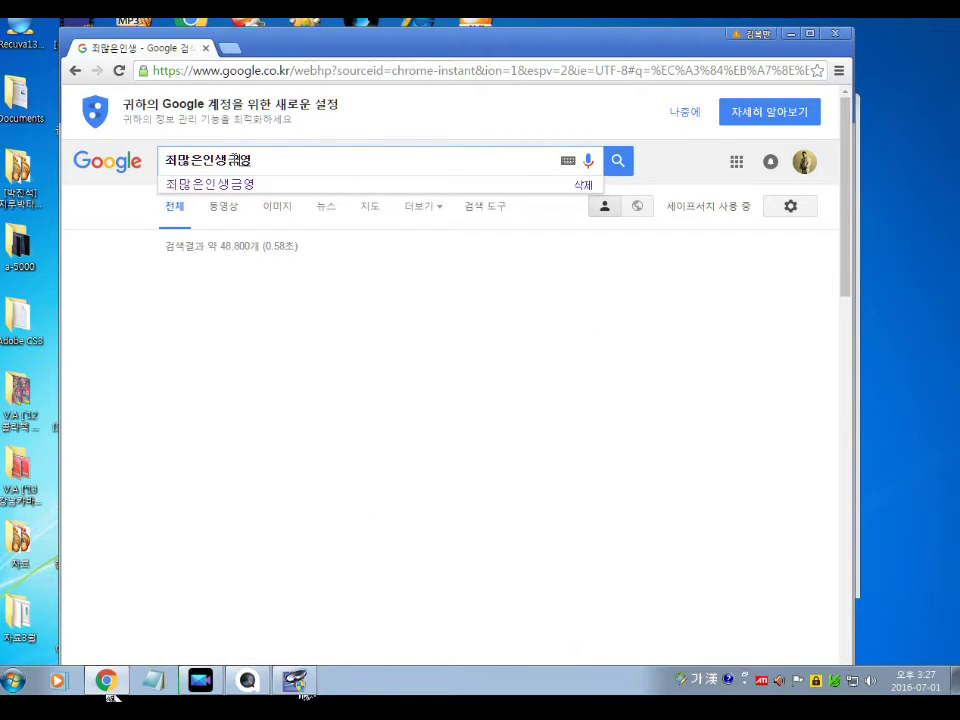
key(Return)
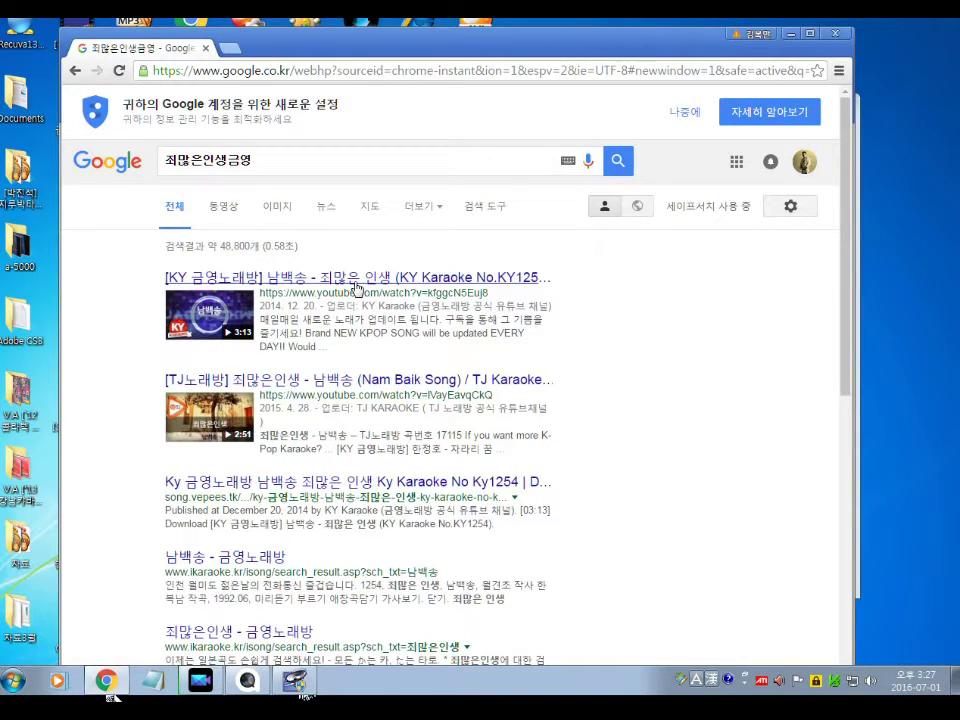
click(357, 289)
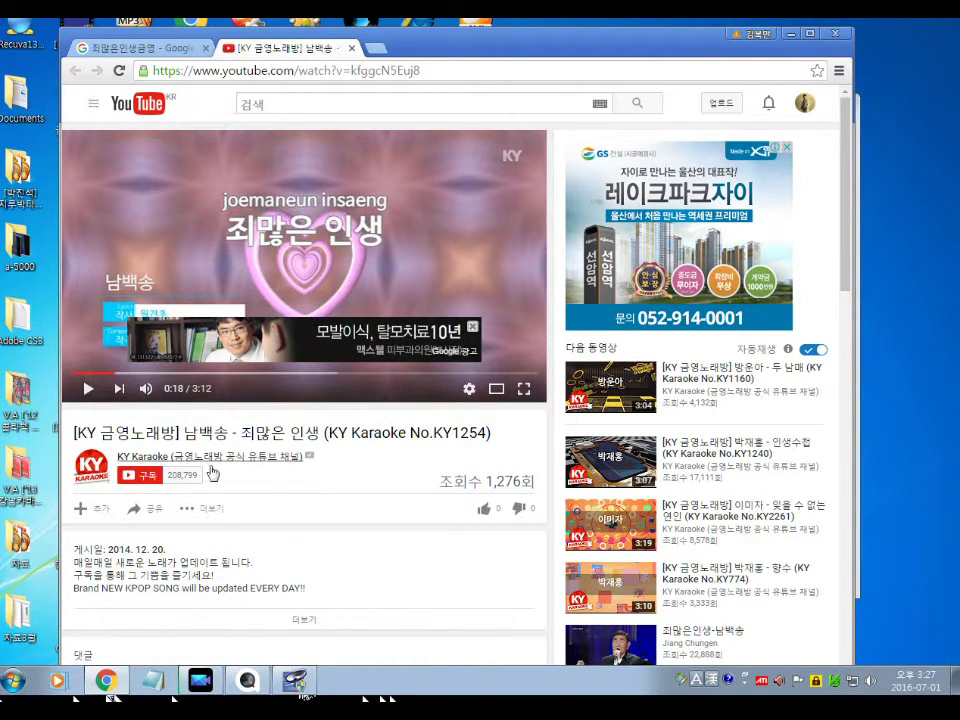
Show the share link of the karaoke video and copy it
click(150, 510)
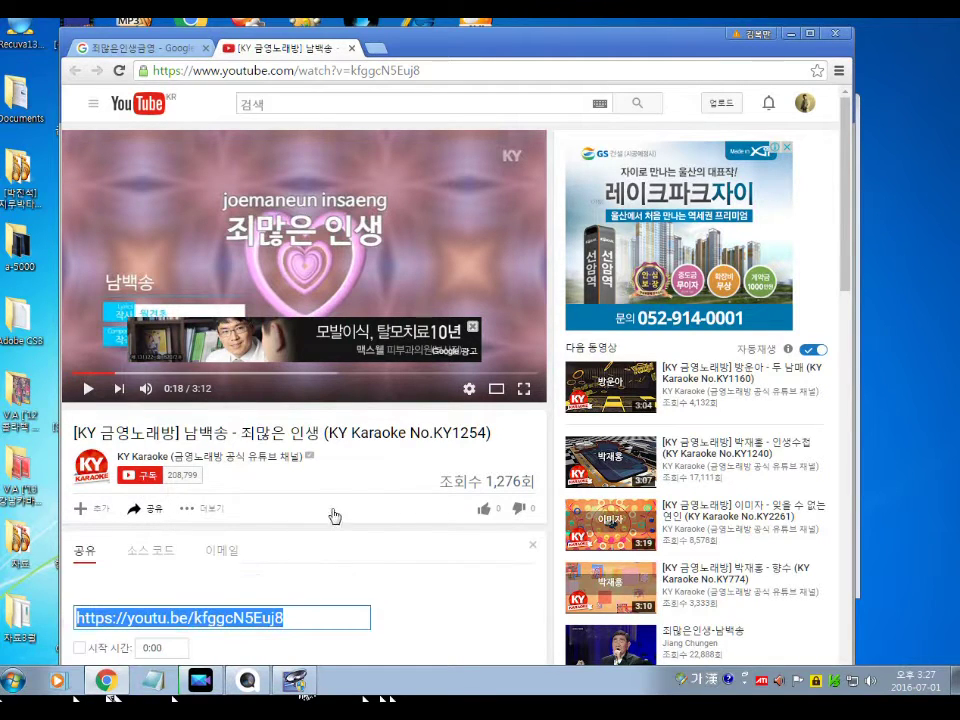
right_click(257, 624)
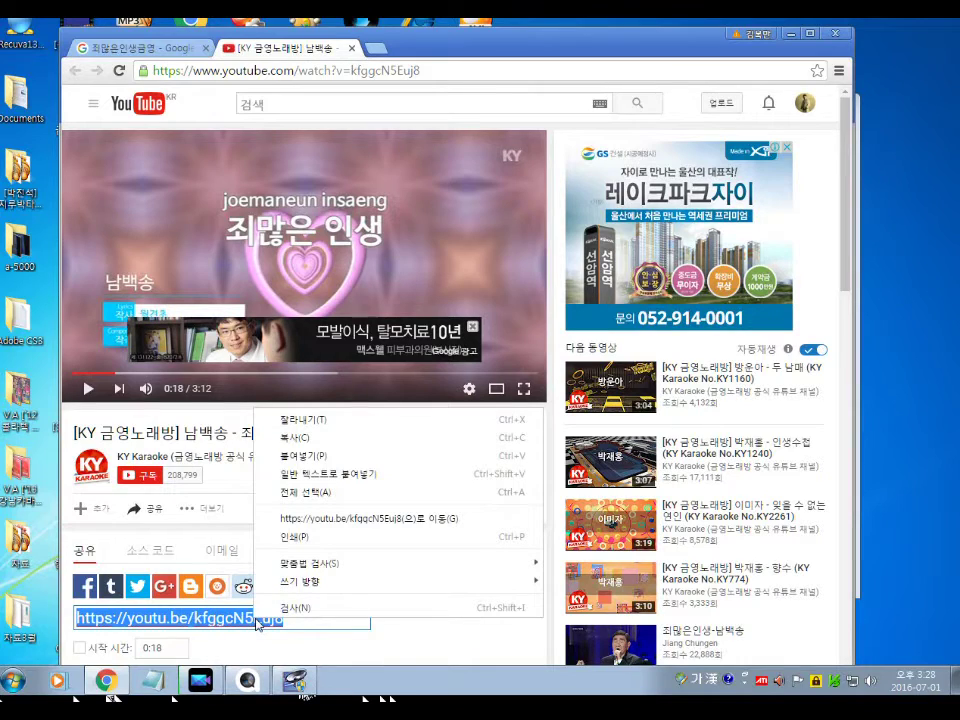
click(302, 437)
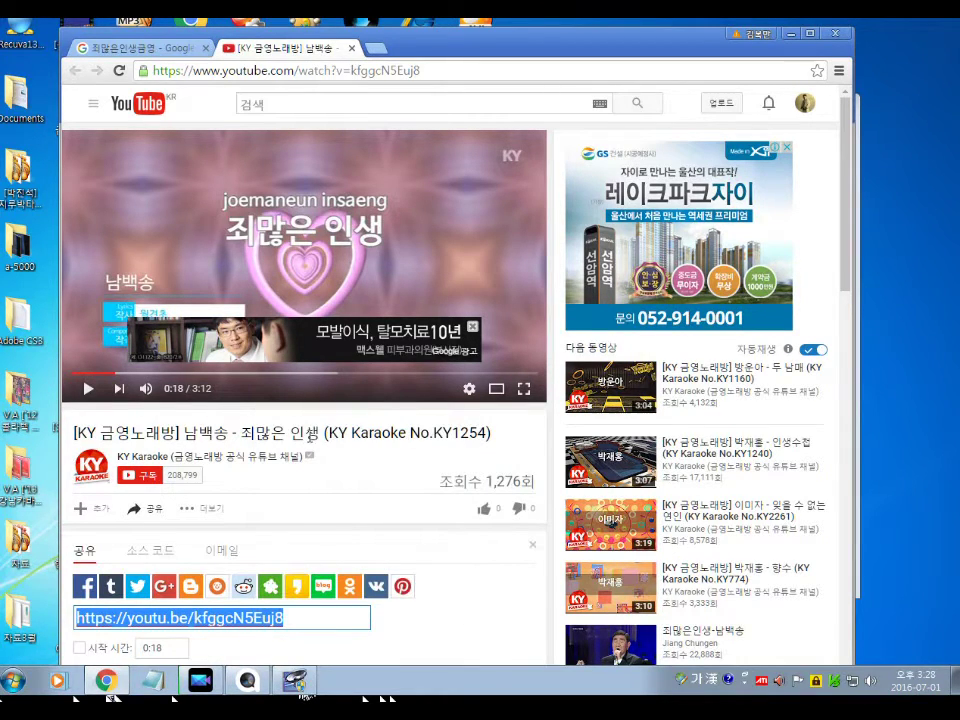
Insert "ss" before "youtube" in the video's web address and load it to reach the SaveFrom.net download page
click(224, 72)
click(224, 72)
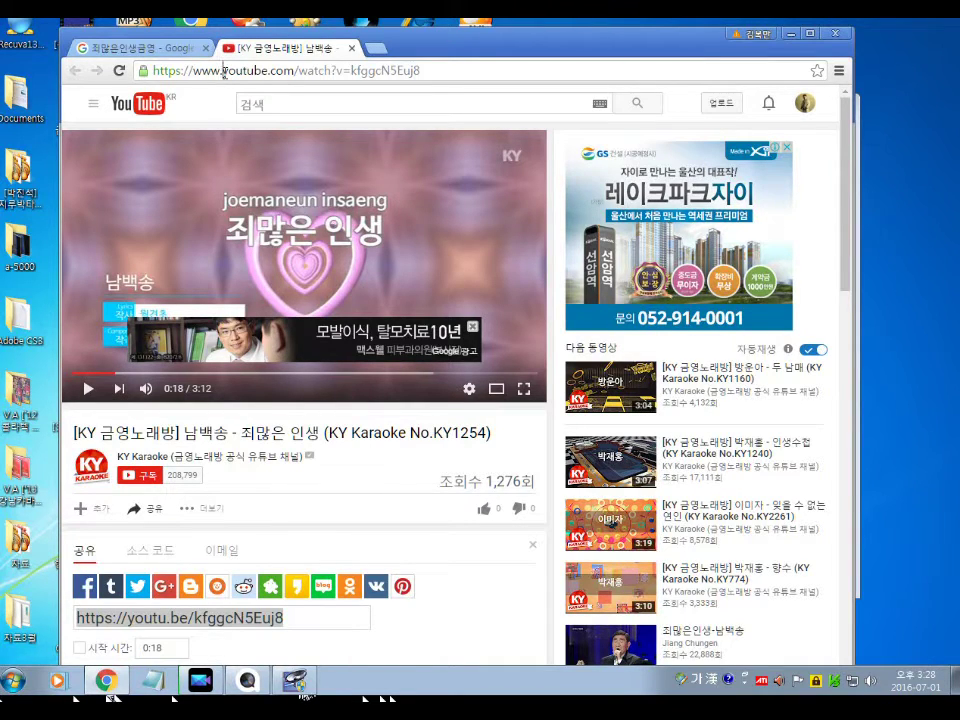
text(ss)
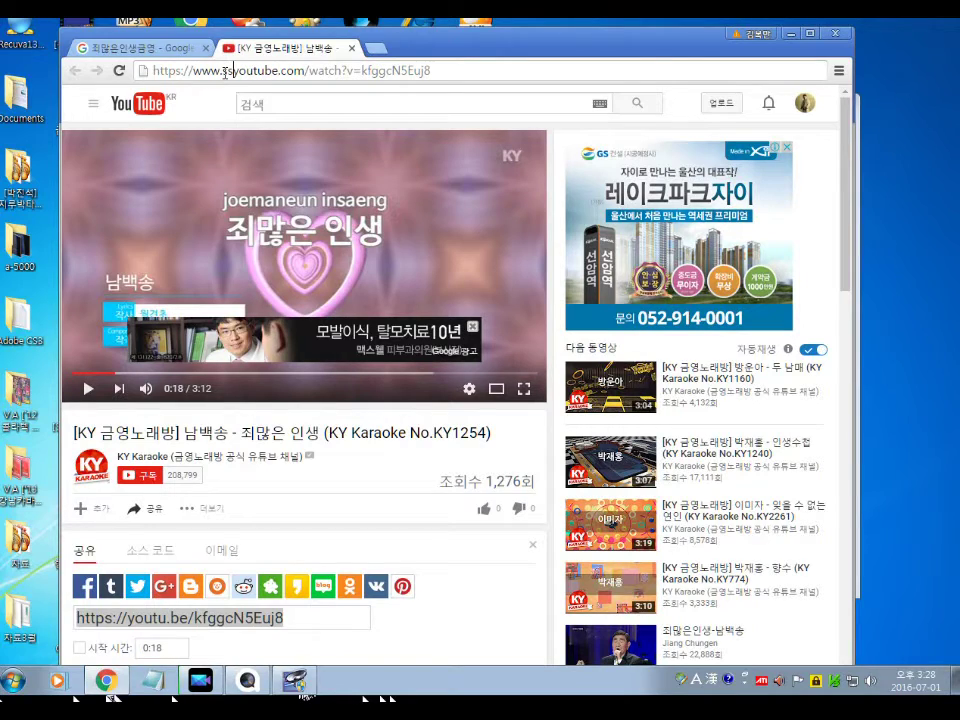
key(Return)
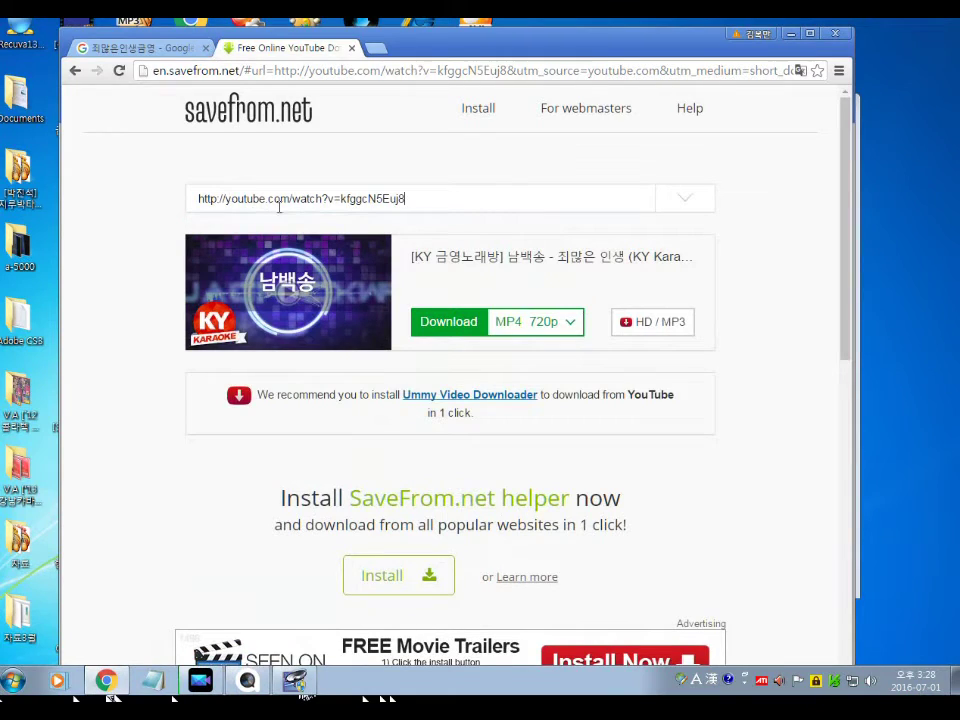
Paste the copied share link at the start of the SaveFrom.net video address field
click(197, 199)
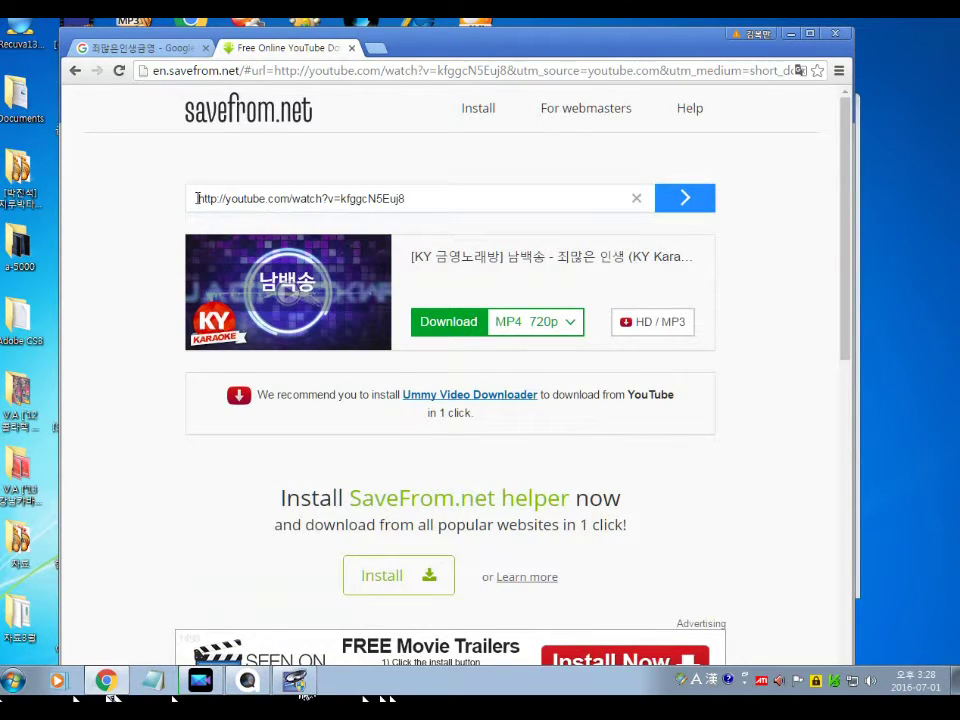
right_click(197, 199)
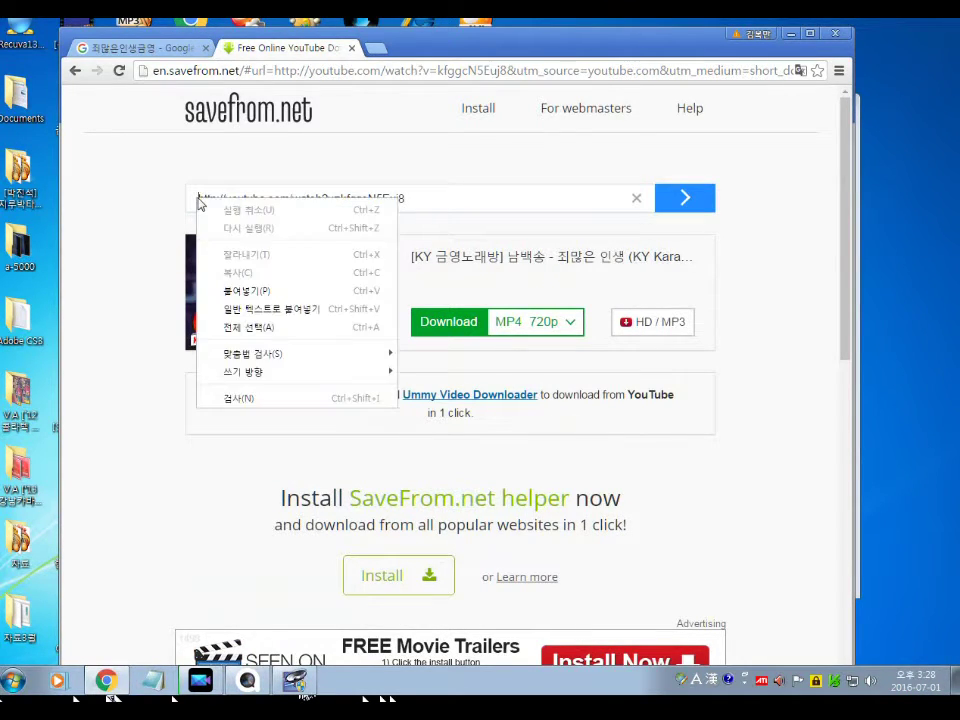
click(247, 292)
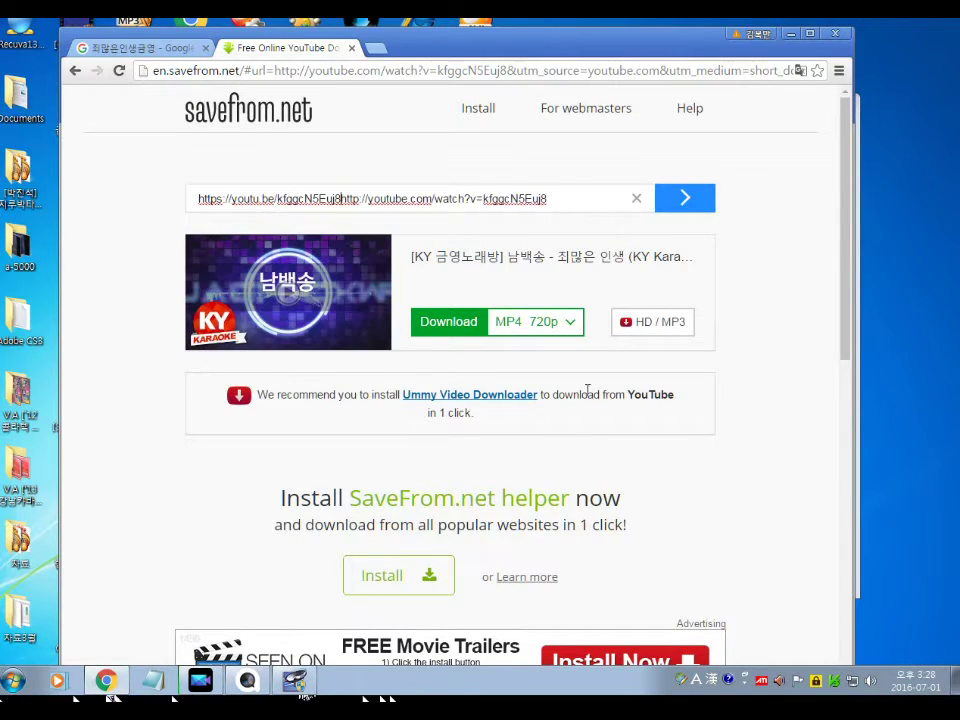
Look through the download formats and start downloading the karaoke video as MP4 720p
drag(568, 326, 525, 343)
click(568, 324)
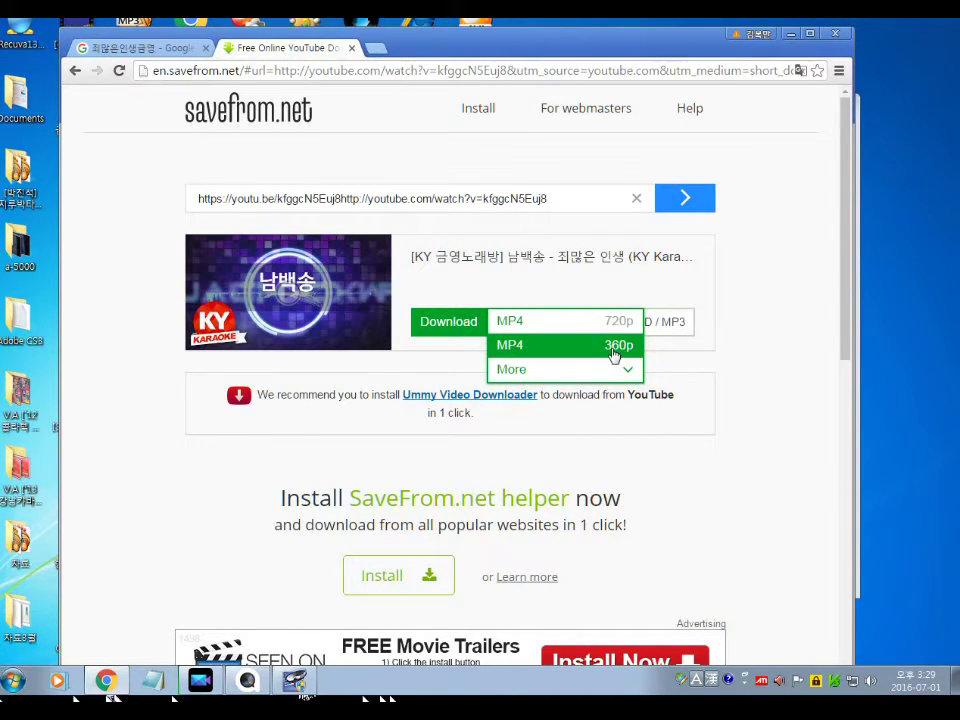
key(Escape)
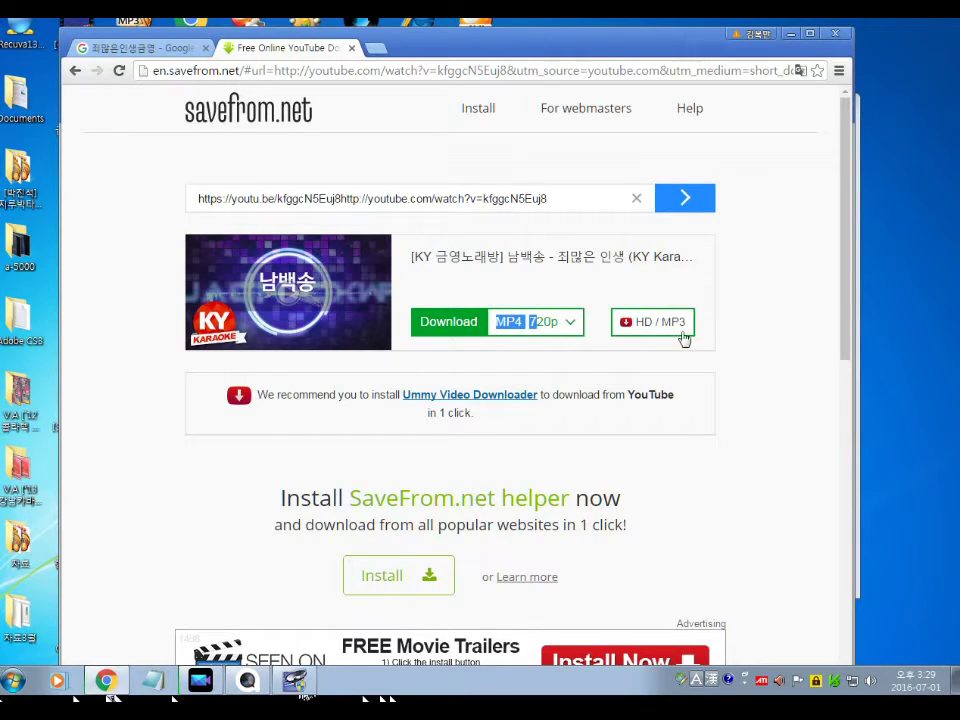
click(662, 323)
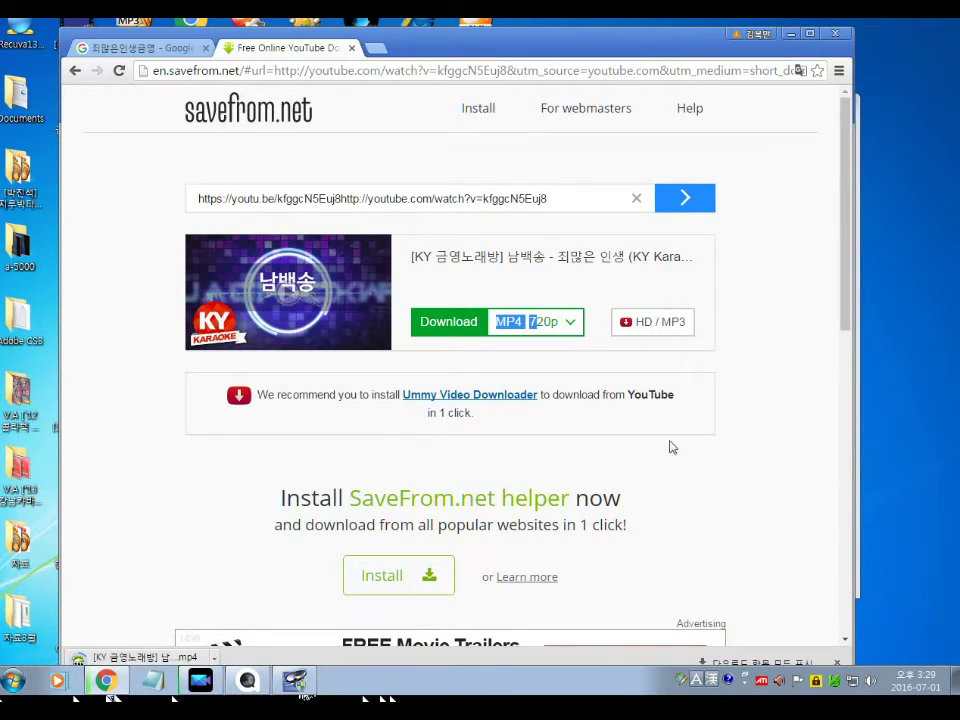
click(448, 331)
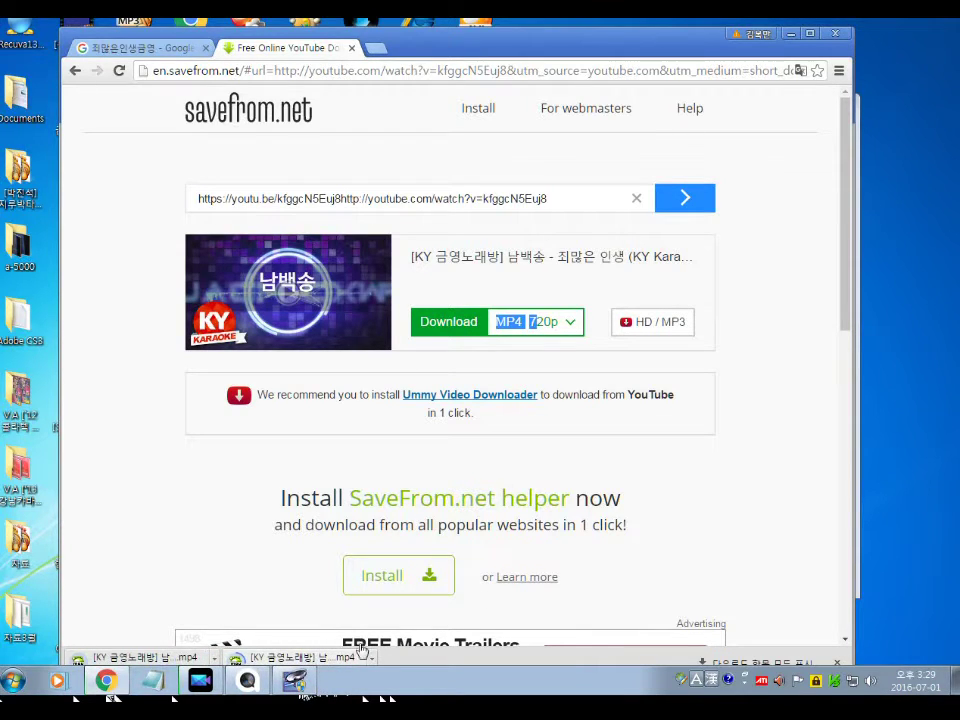
Close Chrome and cancel the downloads in progress
click(834, 34)
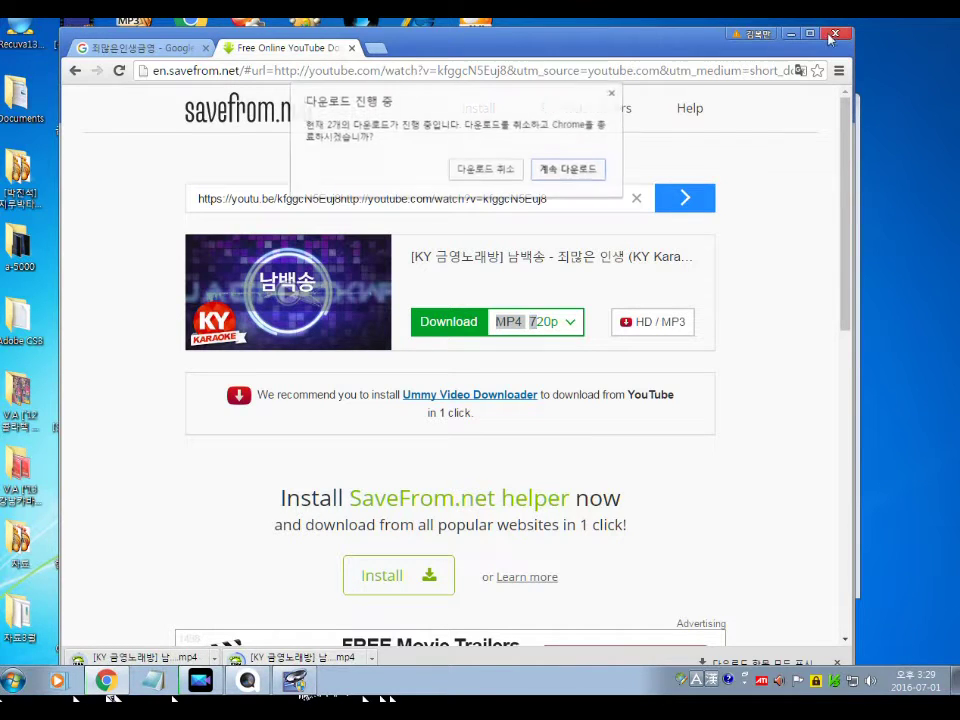
click(486, 170)
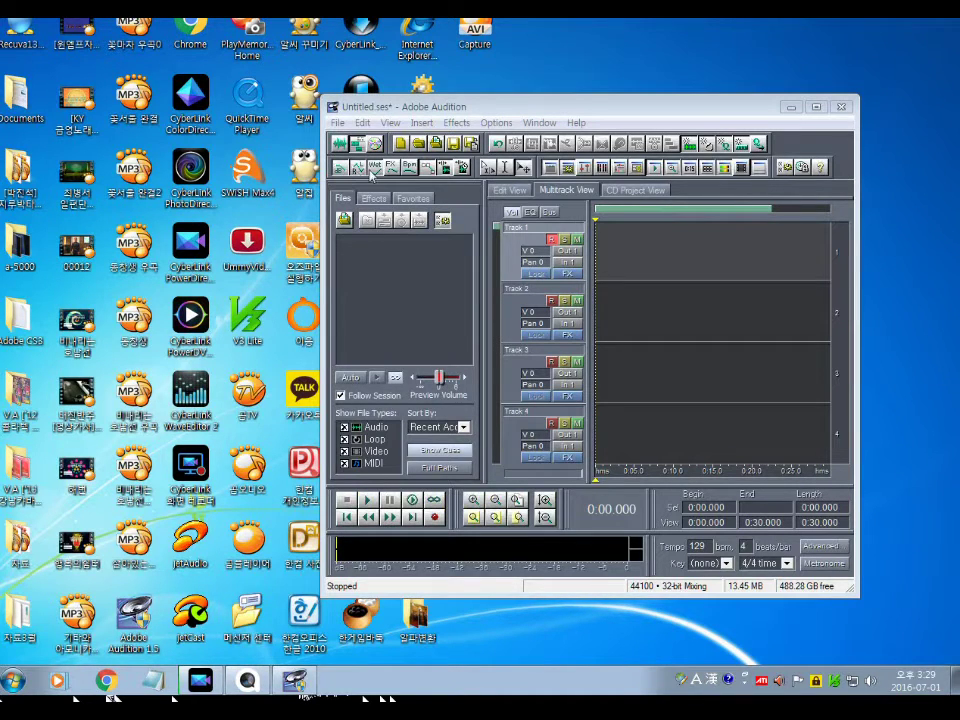
Import the video file [KY 금영노래방] 남백송 - 죄많은 인생 into the Adobe Audition session
click(344, 221)
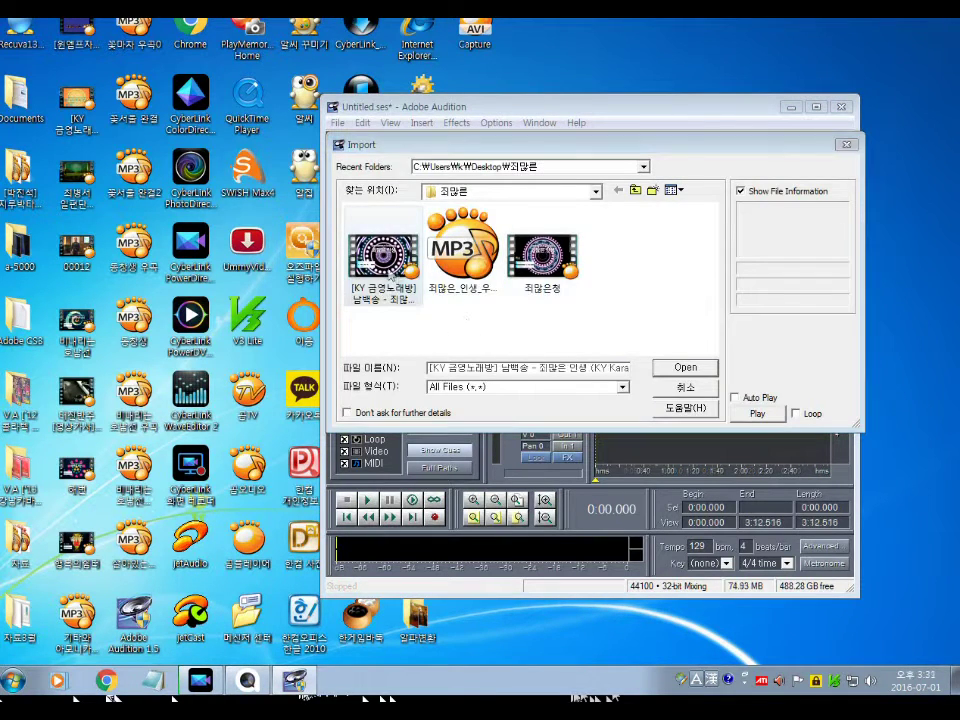
right_click(390, 270)
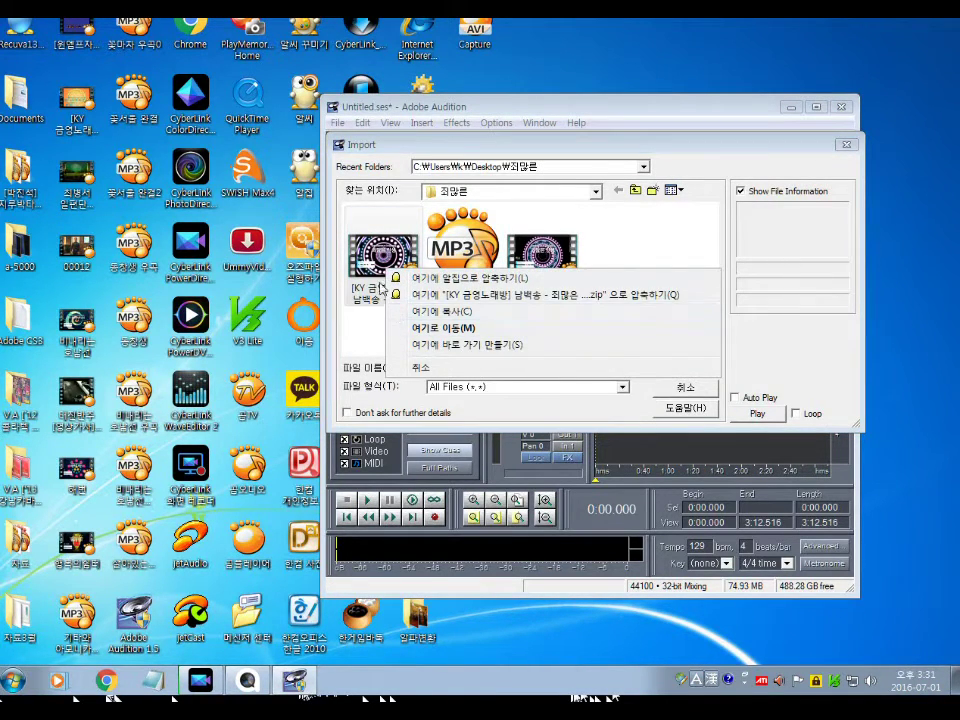
right_click(371, 273)
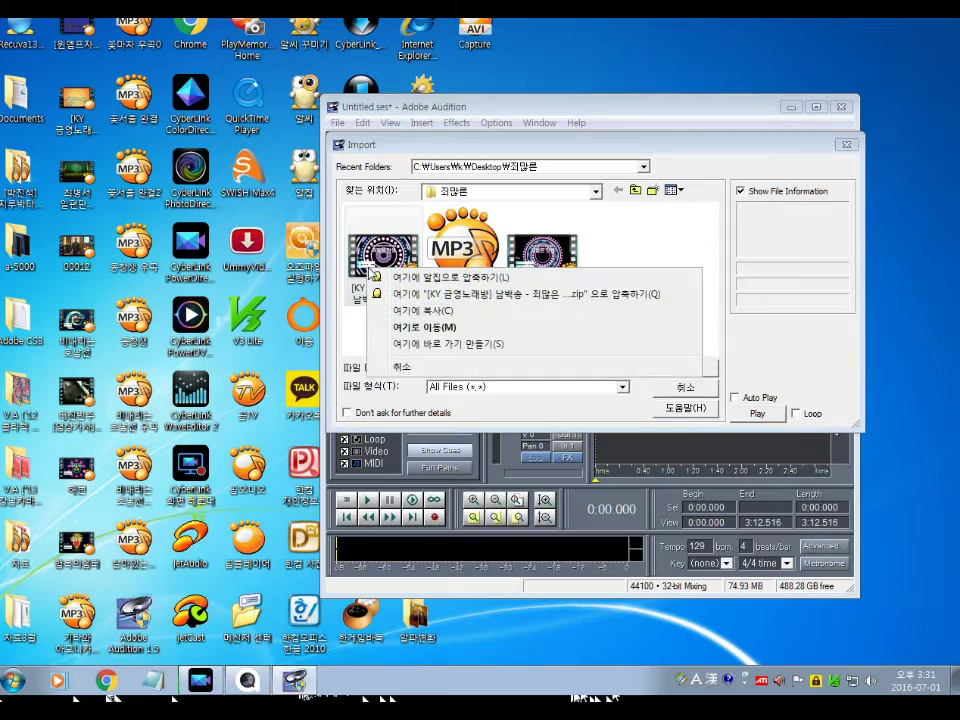
click(548, 262)
click(550, 268)
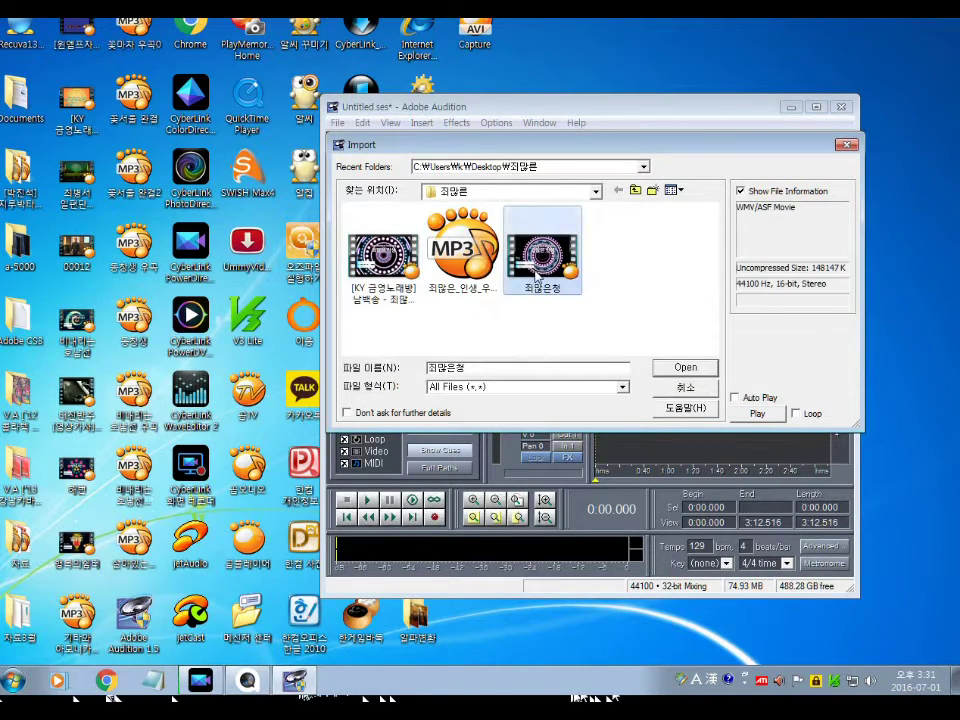
click(385, 258)
click(682, 368)
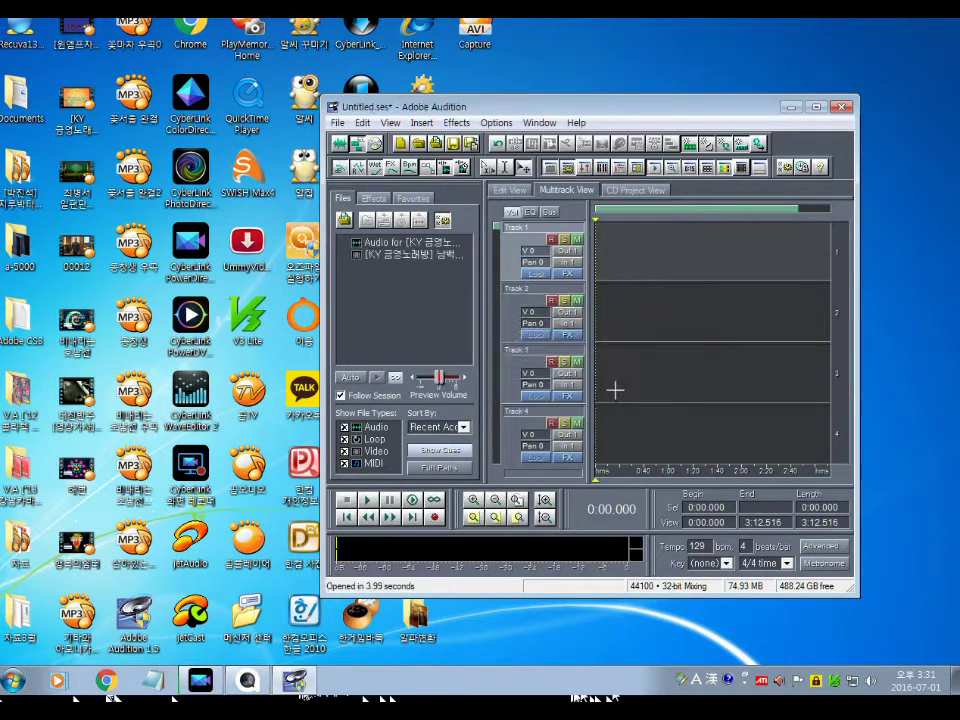
Insert the imported karaoke audio into Track 1 and its video clip into Track 2 of the multitrack session
click(398, 242)
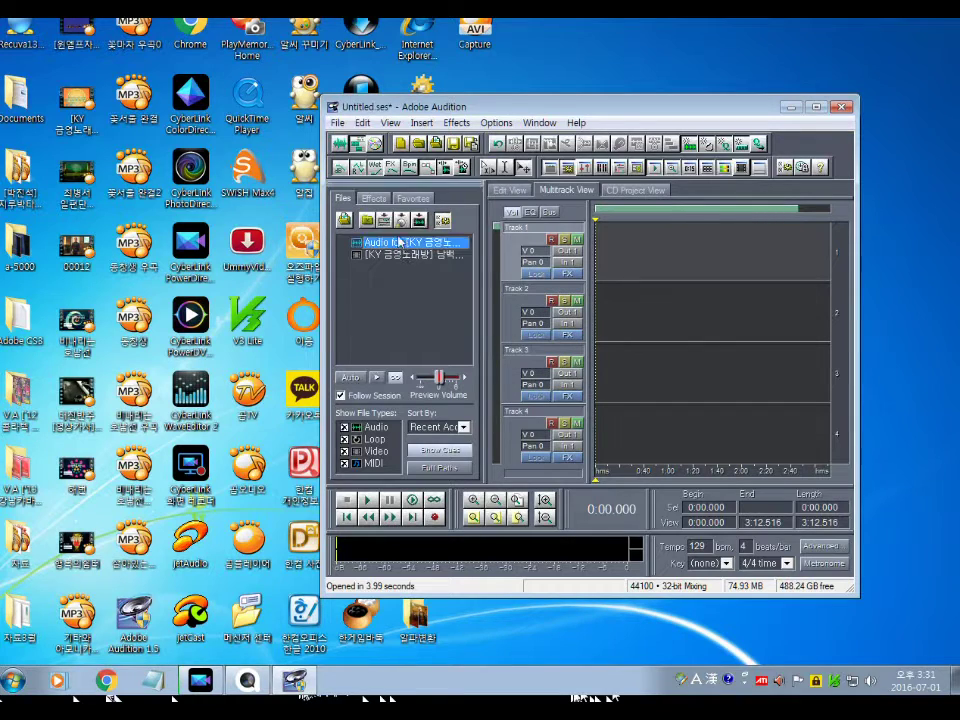
click(385, 221)
click(389, 256)
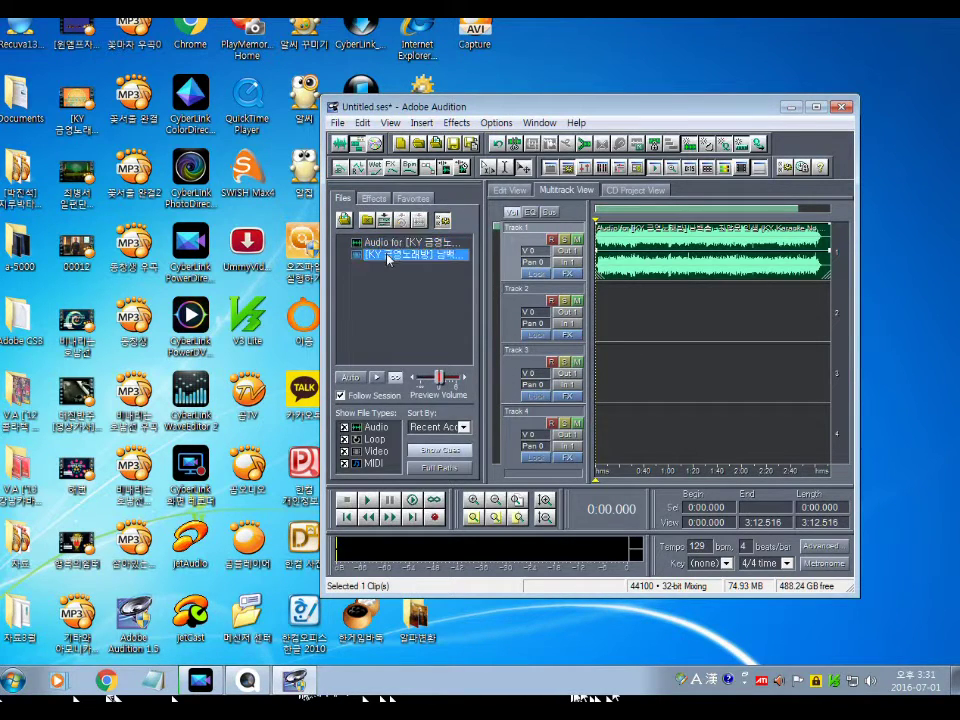
click(383, 224)
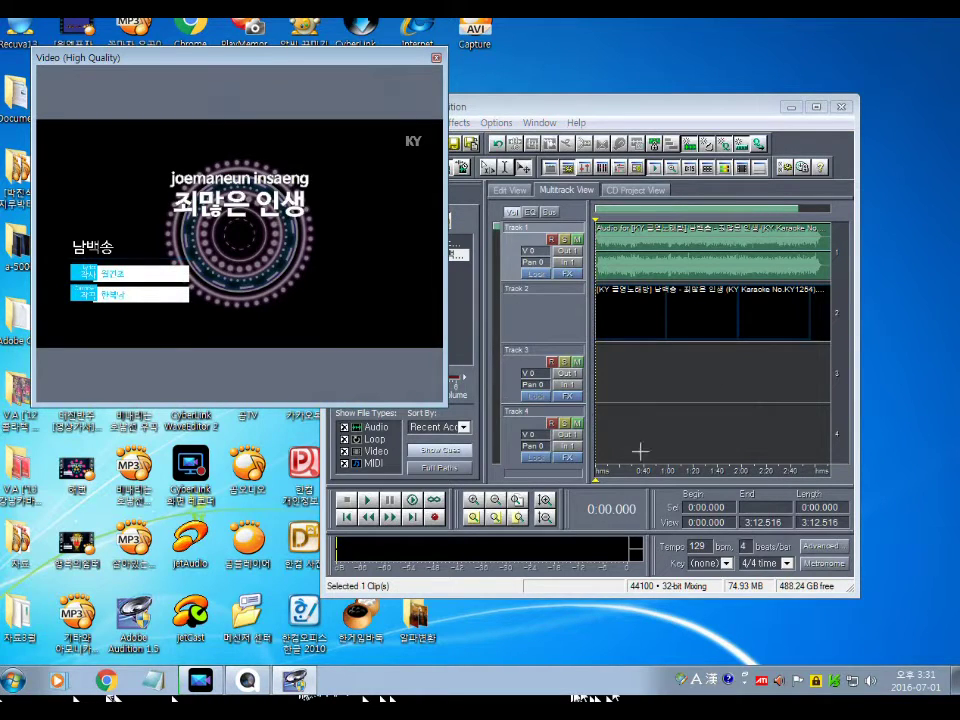
Arm Track 3 and record the vocals to the end of the accompaniment, and close the video preview window after stopping
click(548, 363)
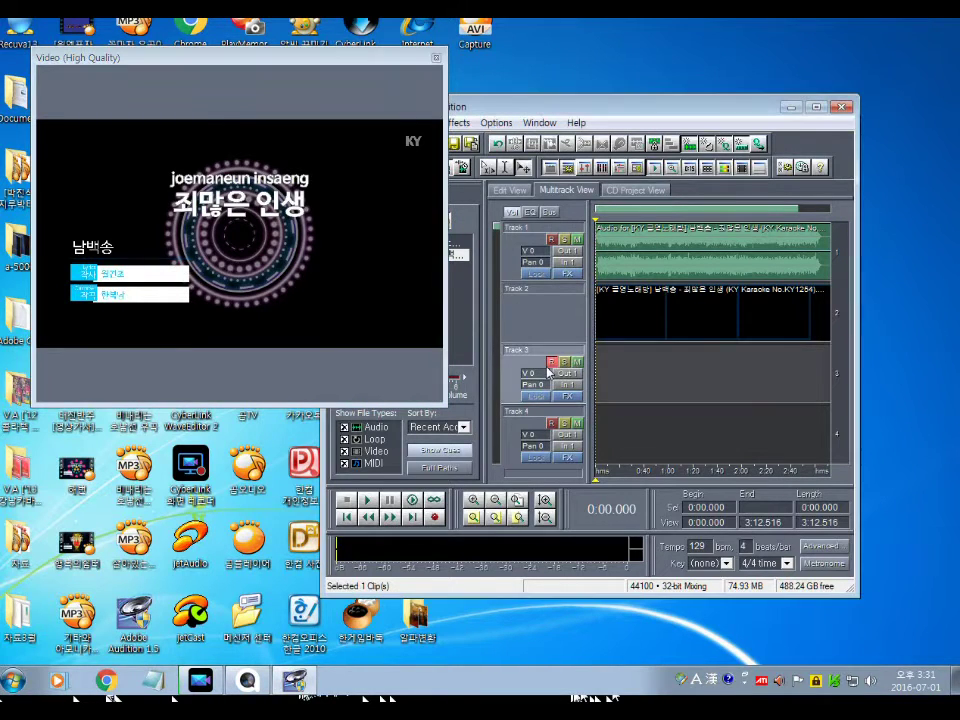
click(435, 518)
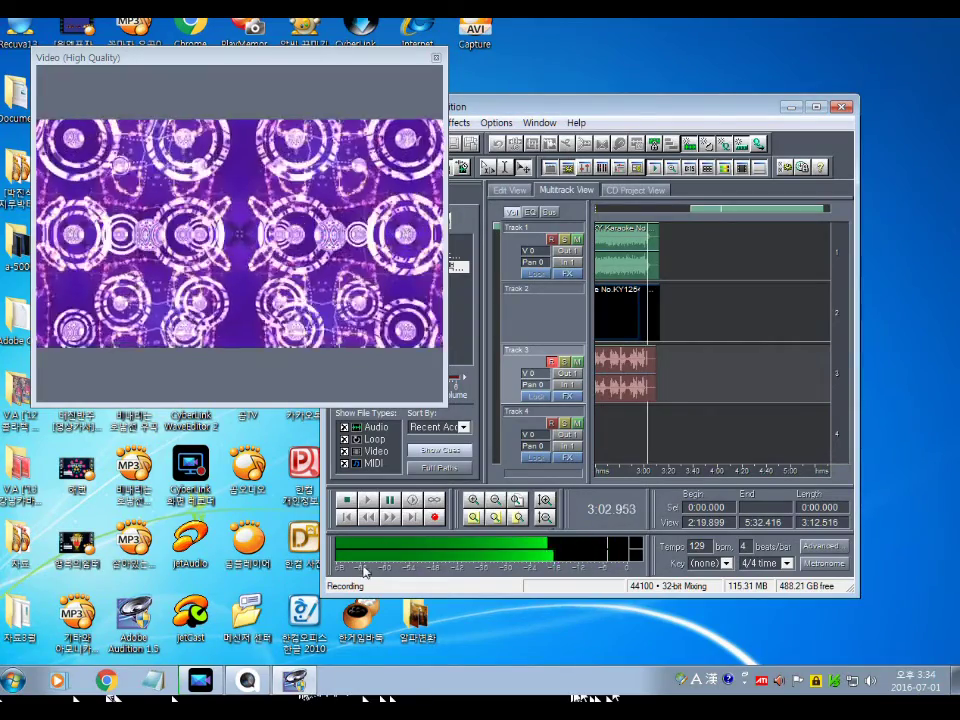
click(435, 517)
click(437, 58)
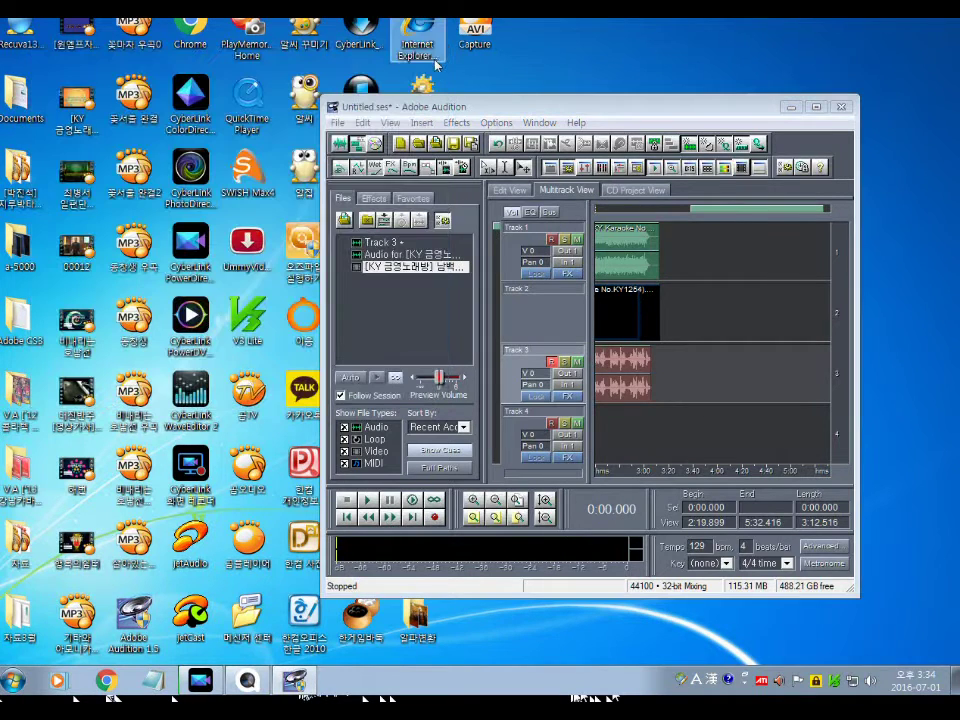
drag(766, 209, 610, 209)
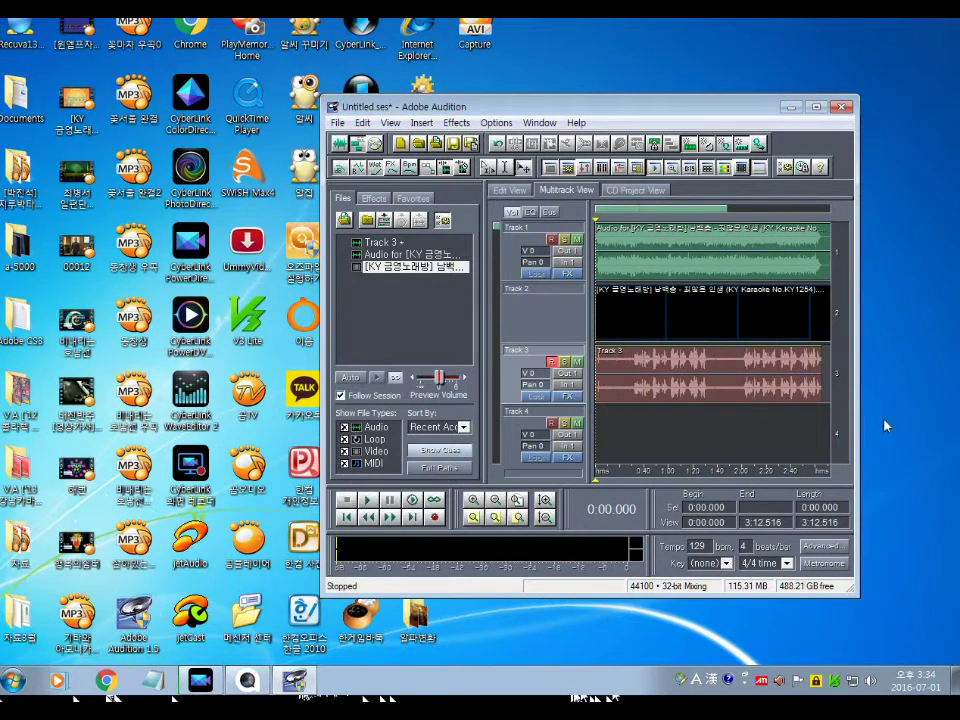
Open the Track 3 recording in the waveform editor and capture a Noise Reduction profile from about its first 27 seconds
double_click(640, 400)
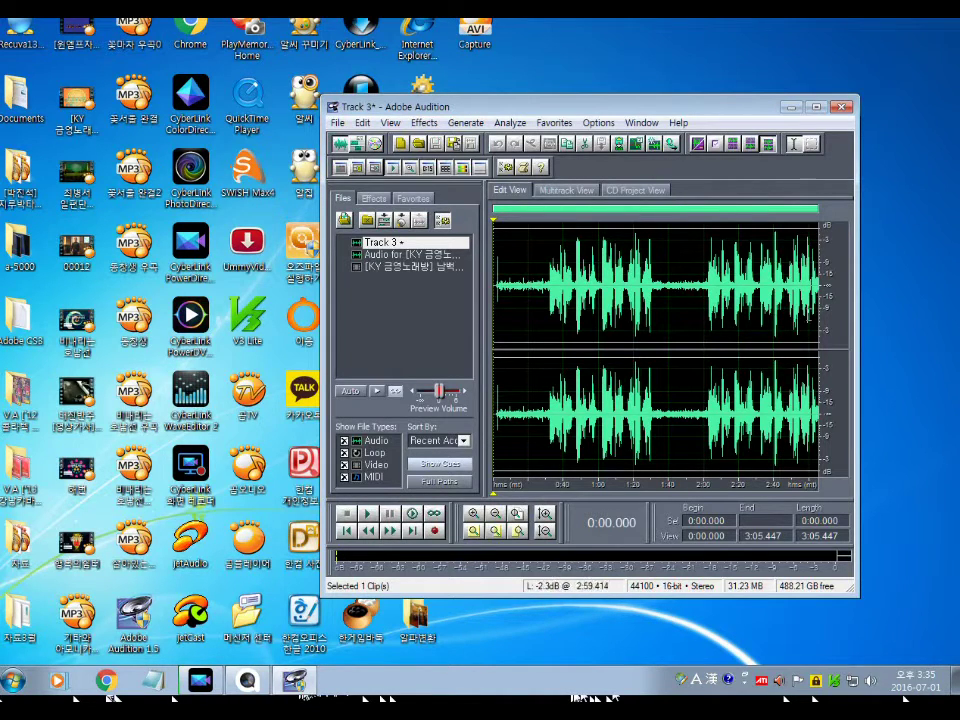
drag(540, 346, 479, 346)
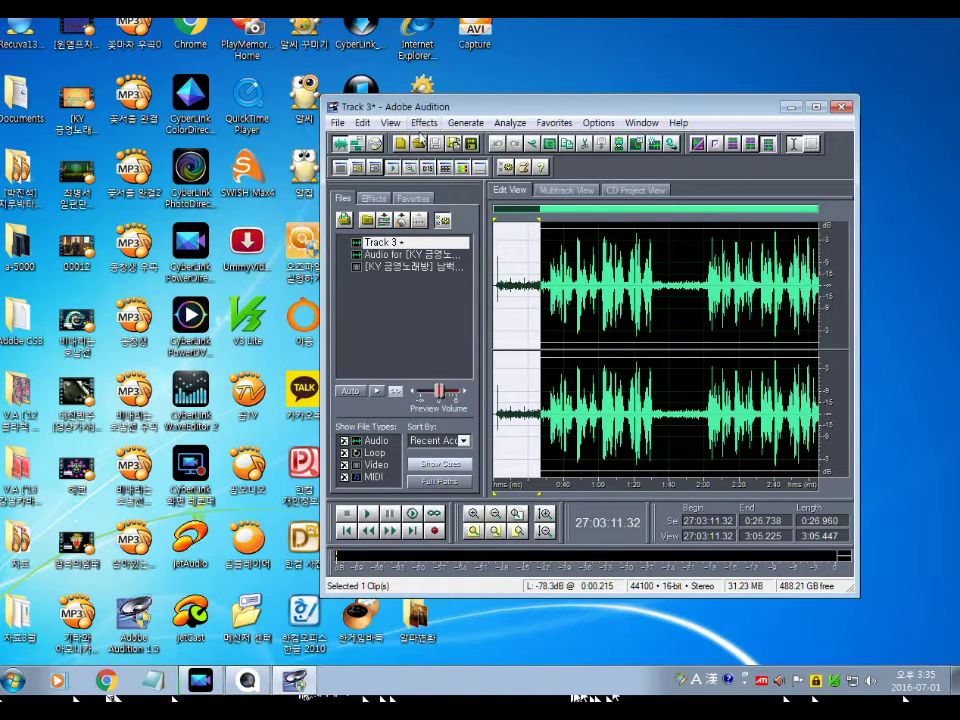
click(424, 123)
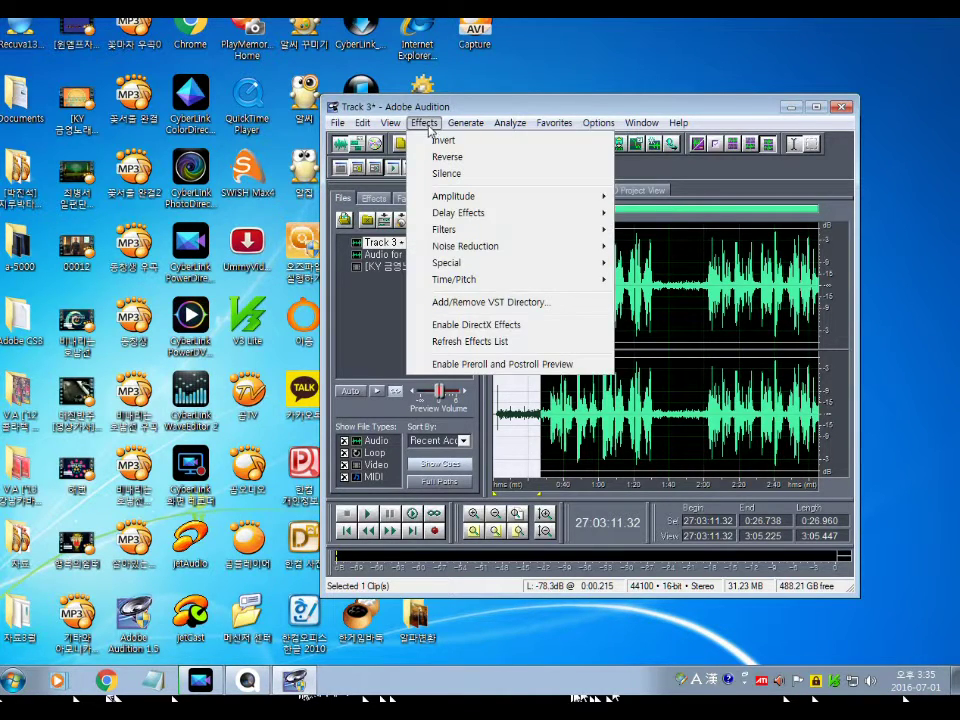
mouse_move(467, 221)
mouse_move(482, 254)
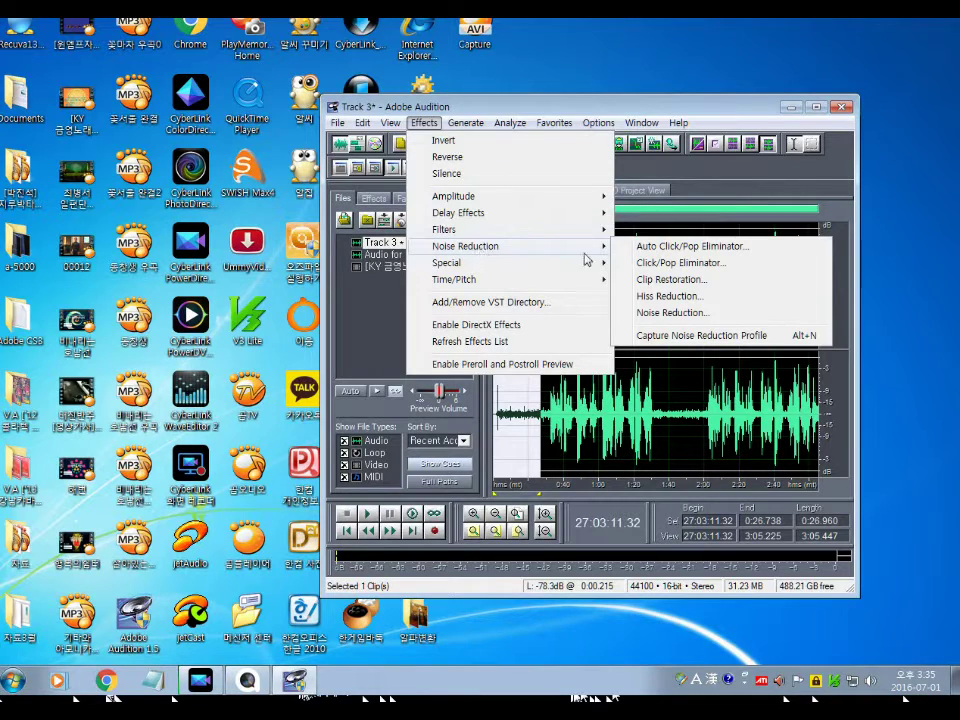
click(687, 313)
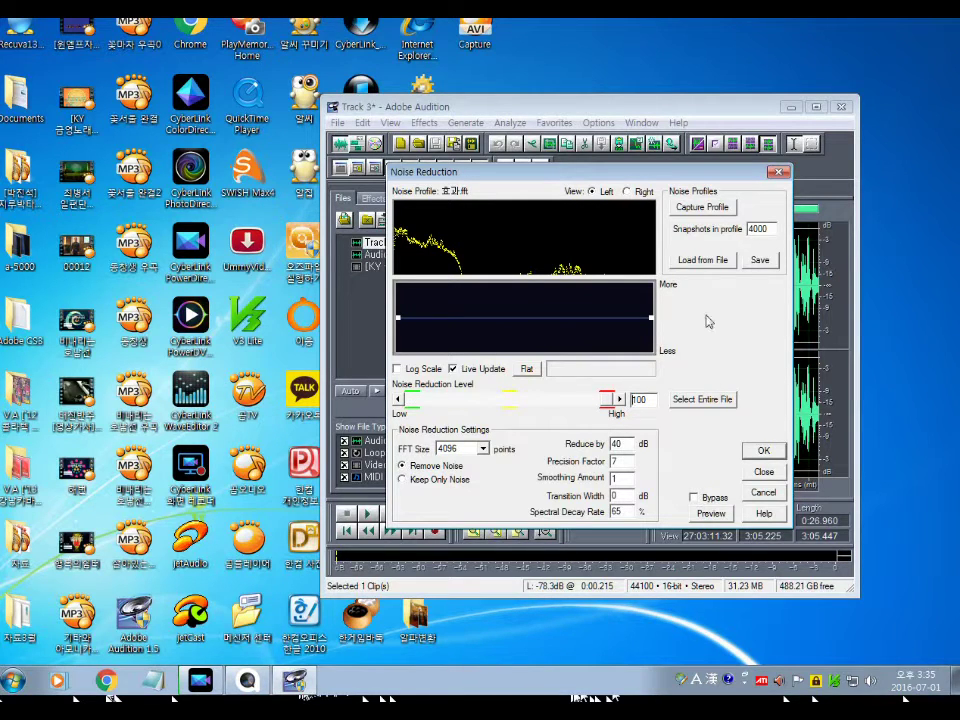
click(714, 210)
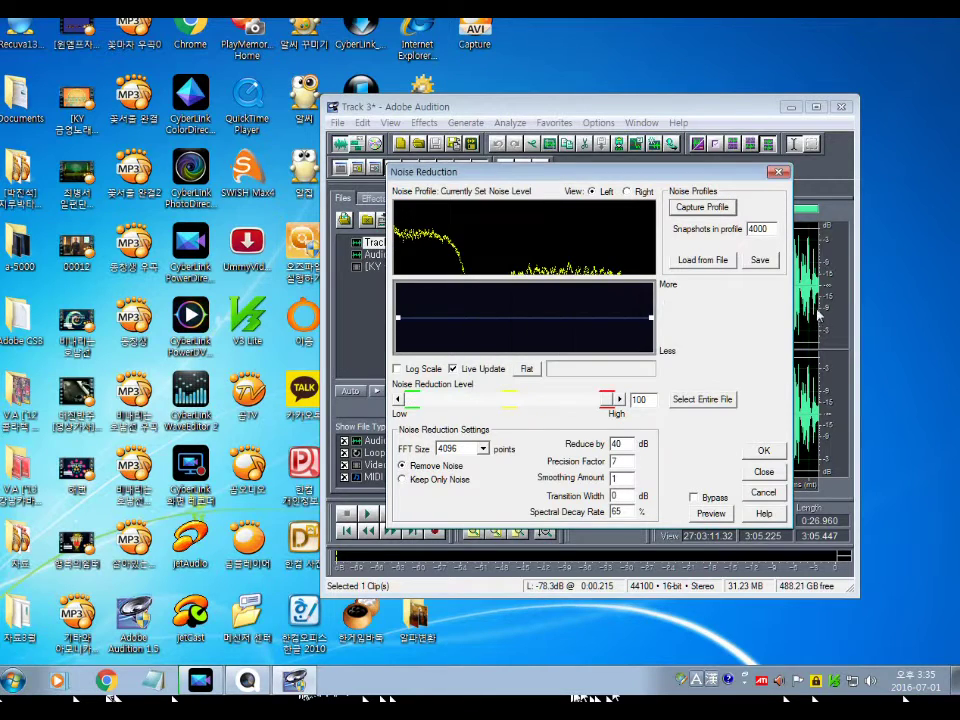
Save the captured noise profile over the existing 효과 FFT file and apply Noise Reduction to the selected opening section
click(761, 261)
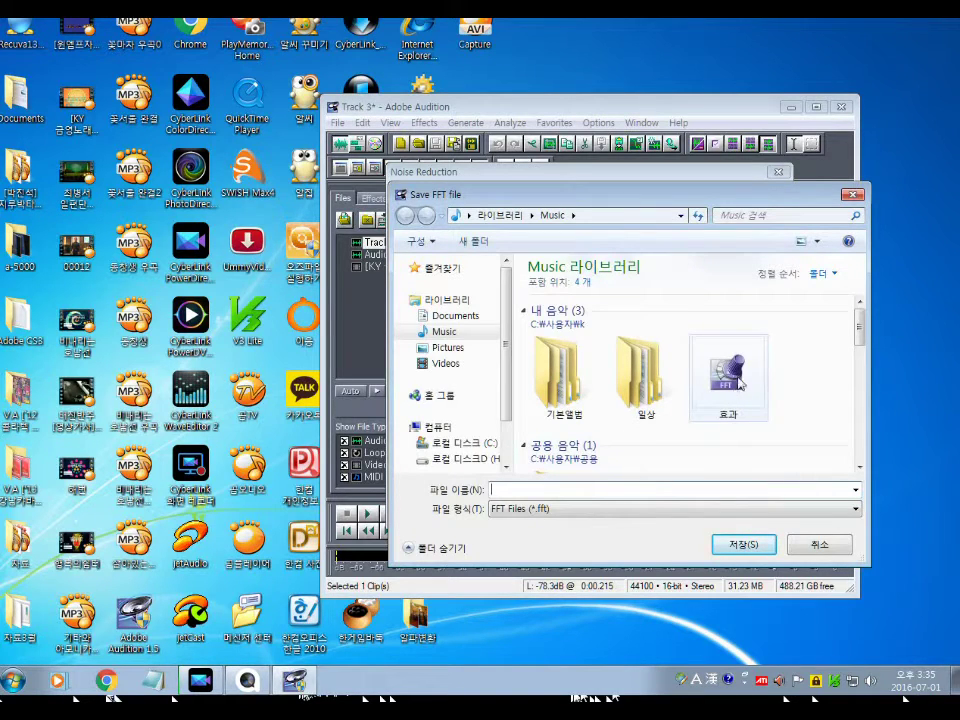
click(729, 376)
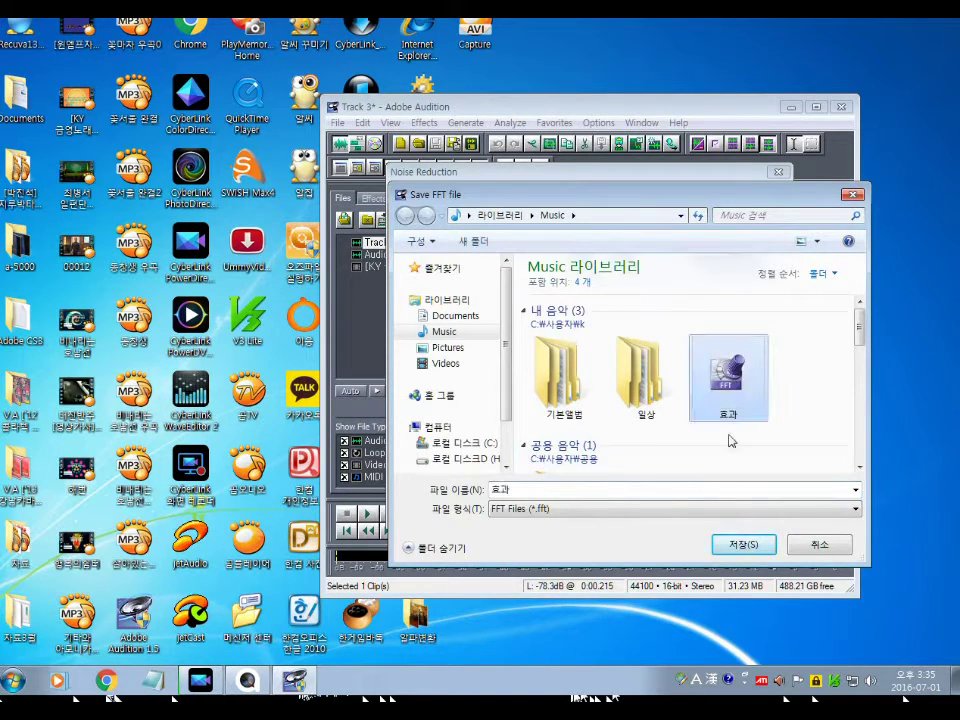
click(733, 545)
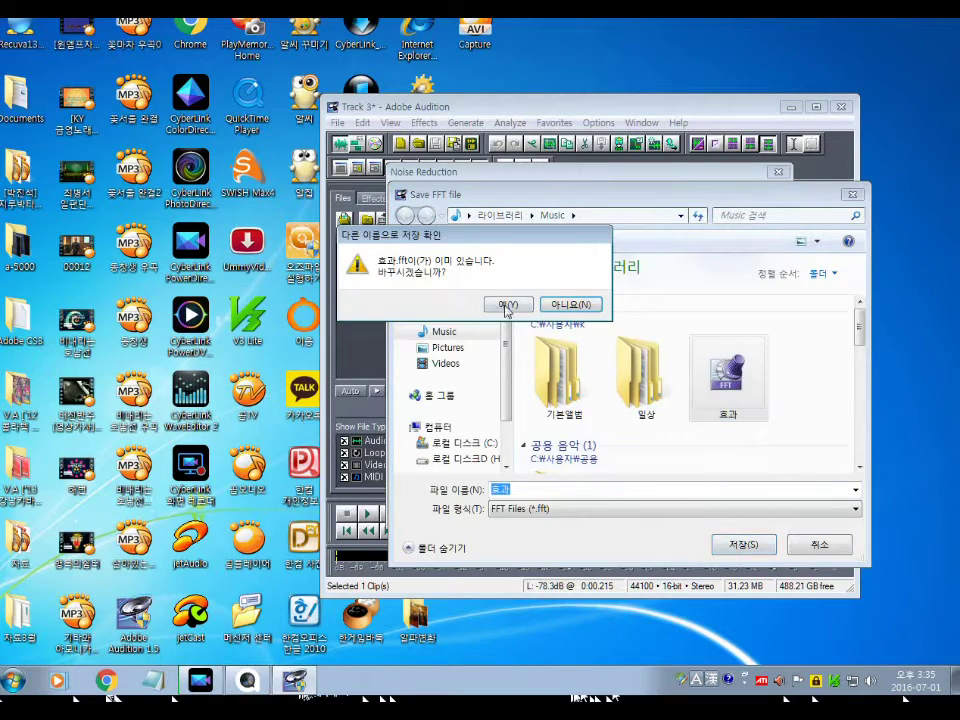
click(508, 305)
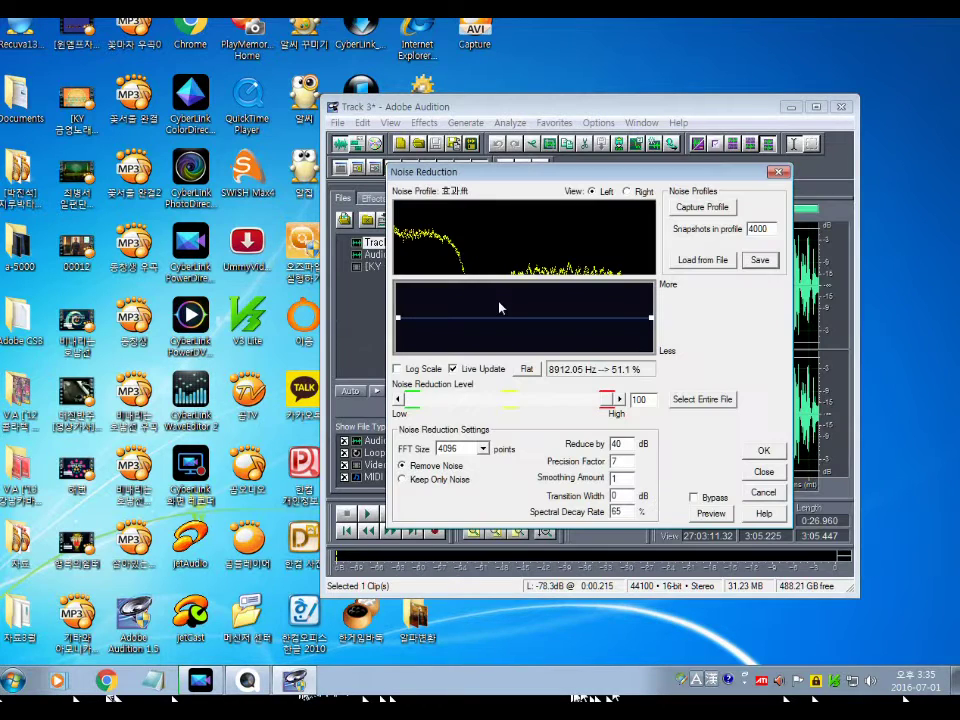
click(765, 452)
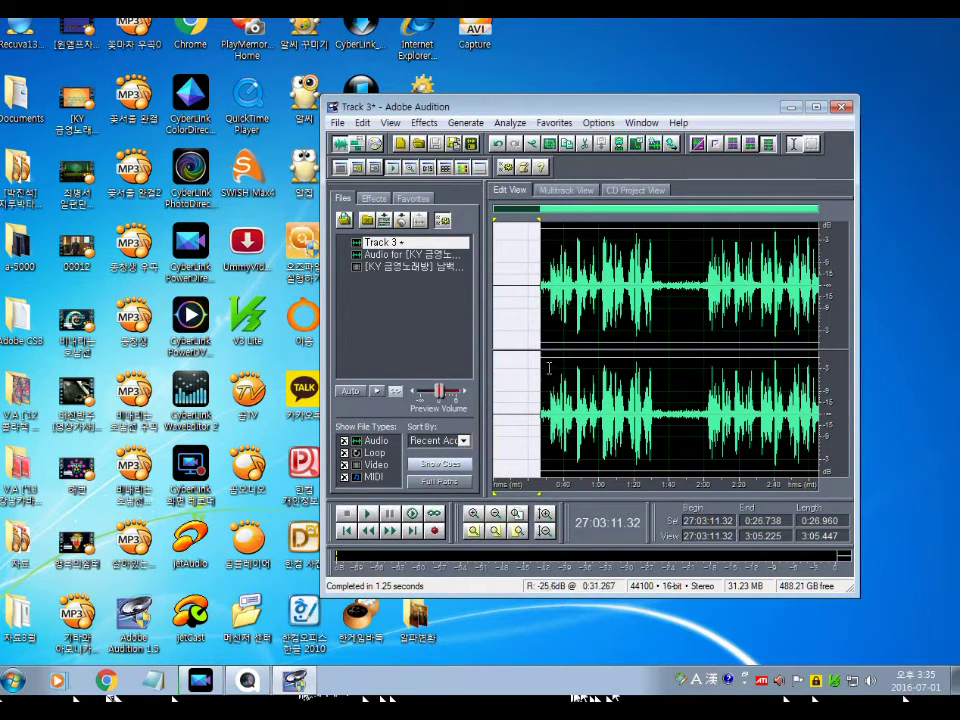
Apply Noise Reduction at level 100 to the vocal recording from about 0:04 to the end, saving the profile over 효과 again
click(529, 352)
drag(505, 352, 822, 352)
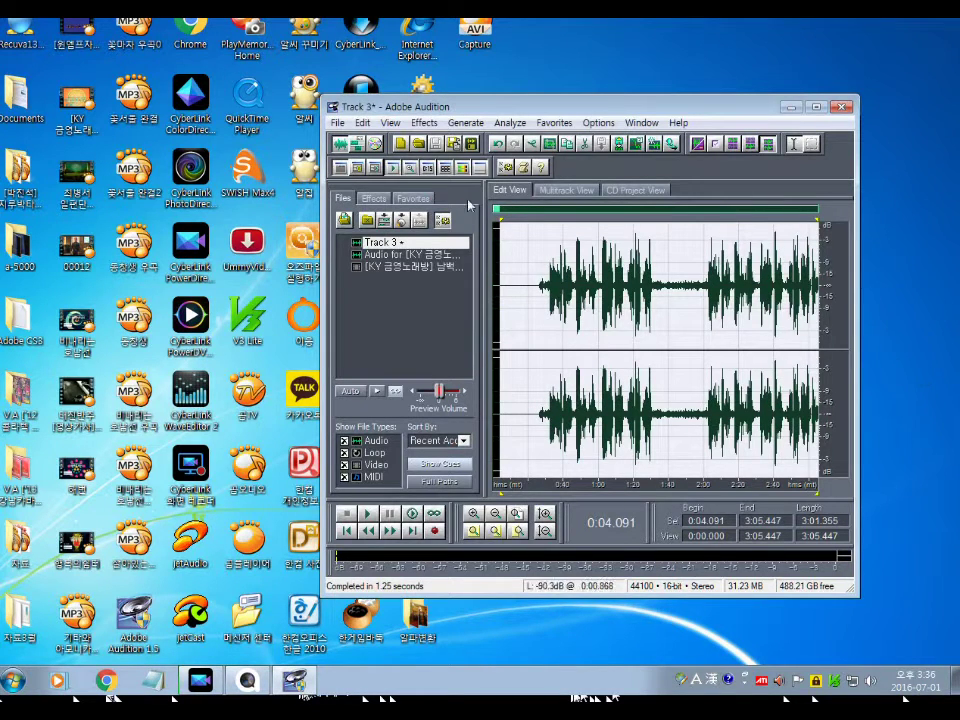
click(424, 124)
mouse_move(456, 247)
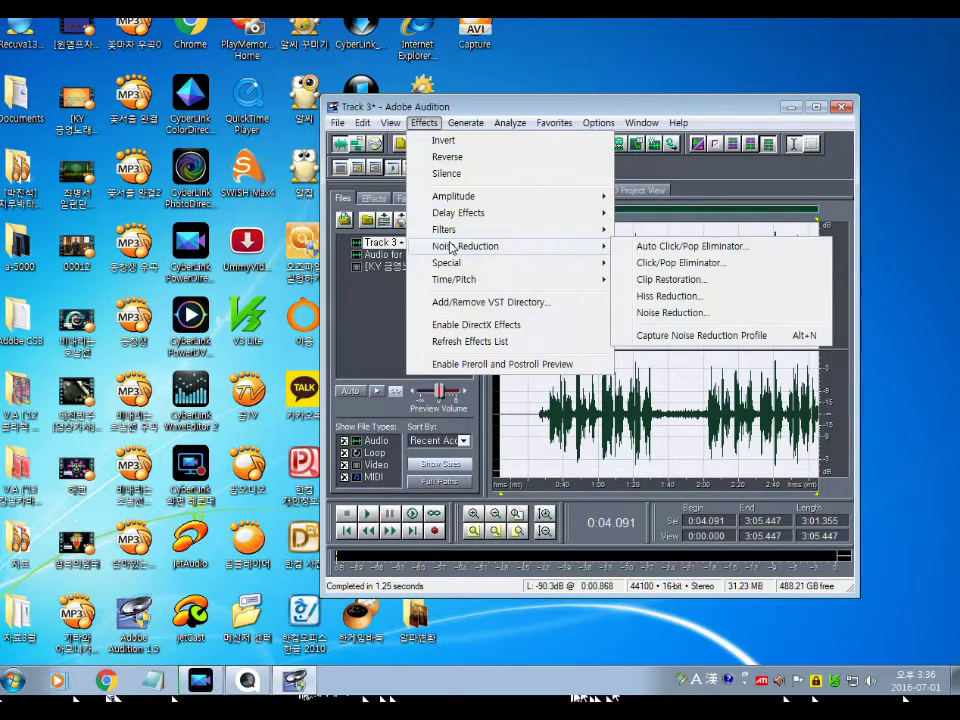
click(689, 316)
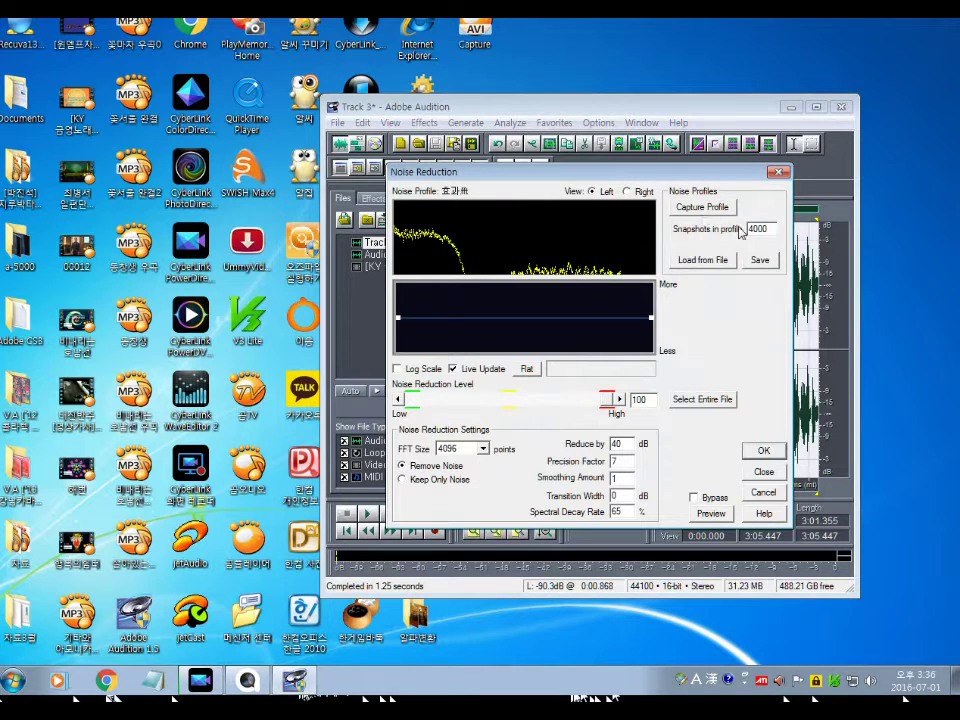
click(759, 260)
click(740, 390)
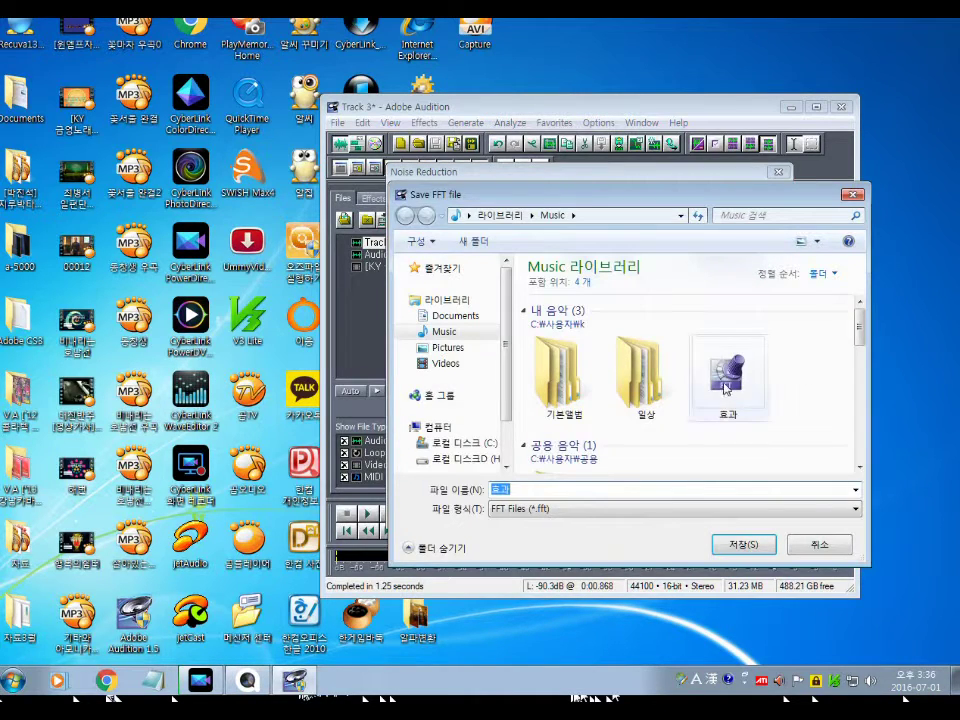
click(733, 545)
click(503, 304)
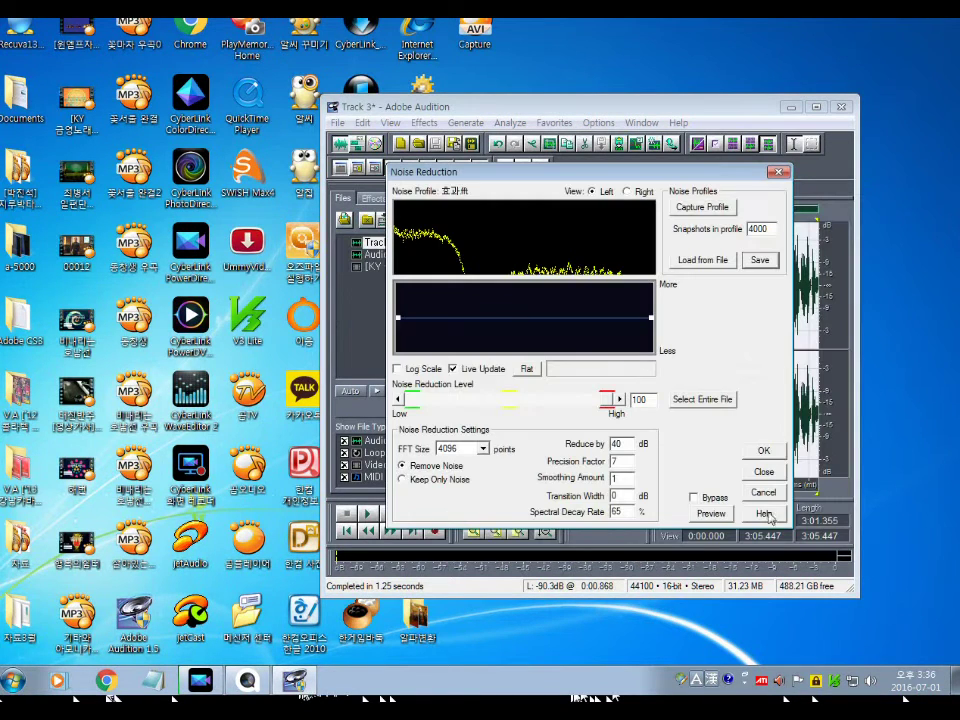
click(766, 455)
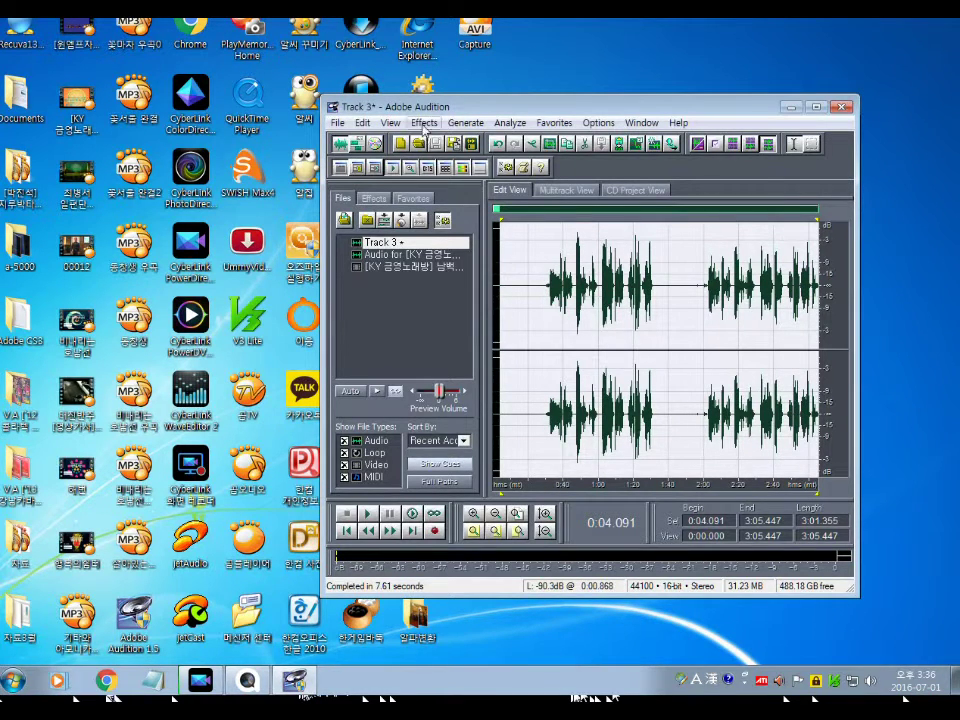
Apply Full Reverb to the selected vocals with the VioliHarpsiHornHall preset
click(424, 124)
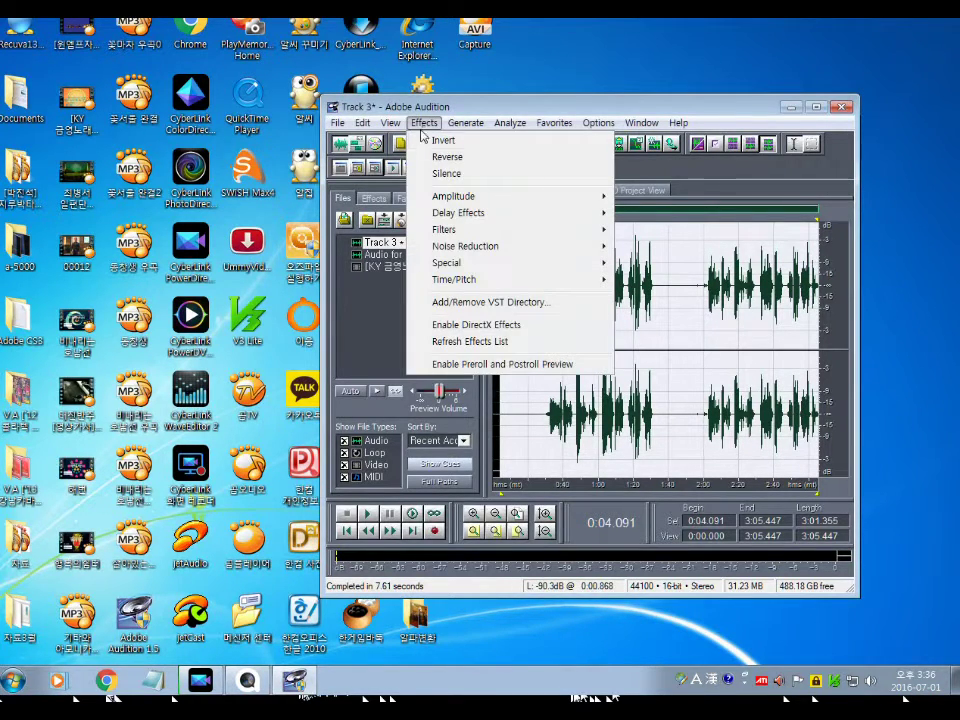
mouse_move(470, 212)
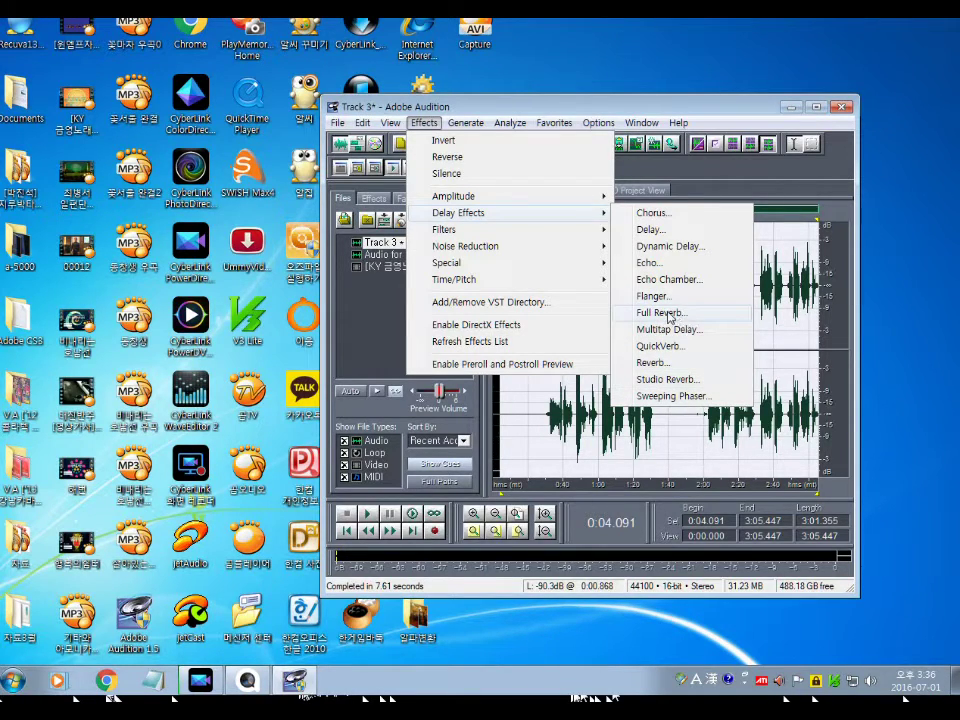
click(669, 318)
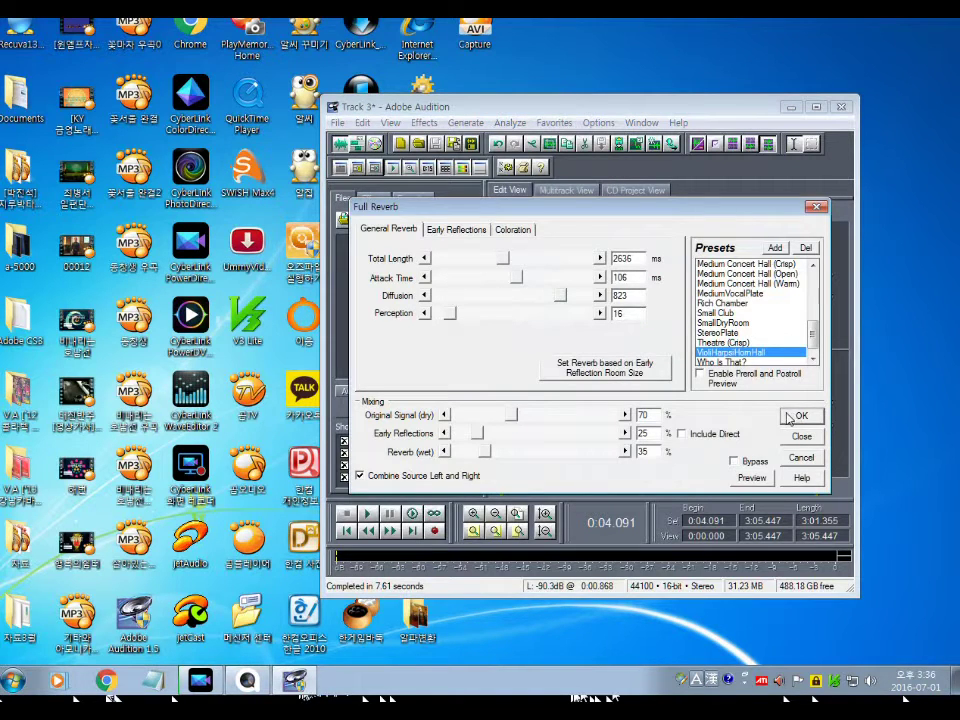
click(799, 417)
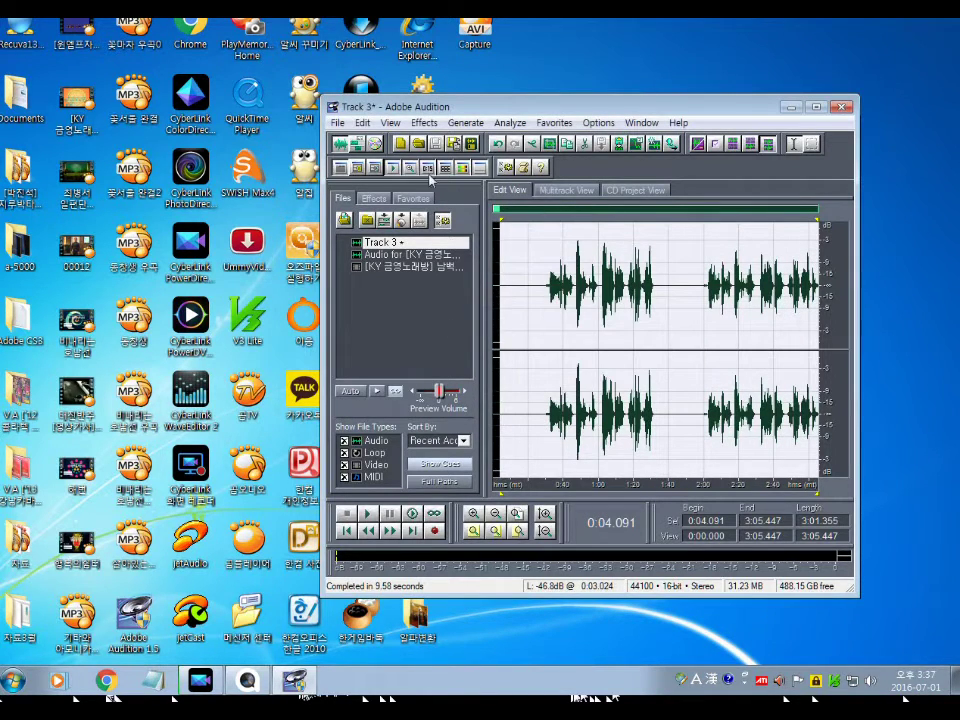
Apply the Reverb delay effect to the selected vocals with the Concert Hall Light preset
click(424, 122)
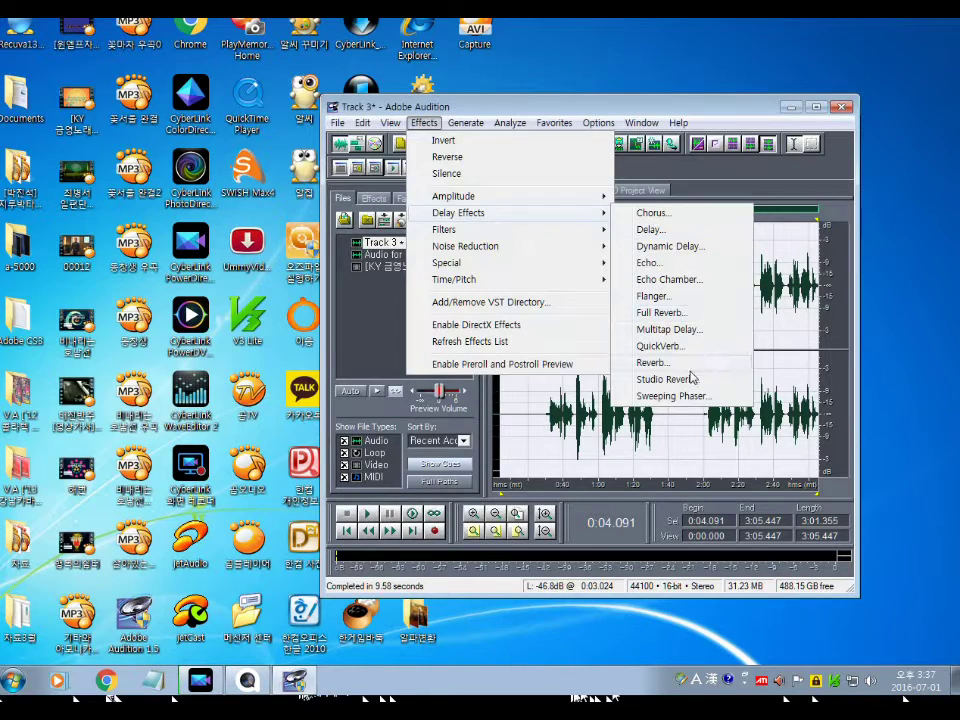
click(651, 362)
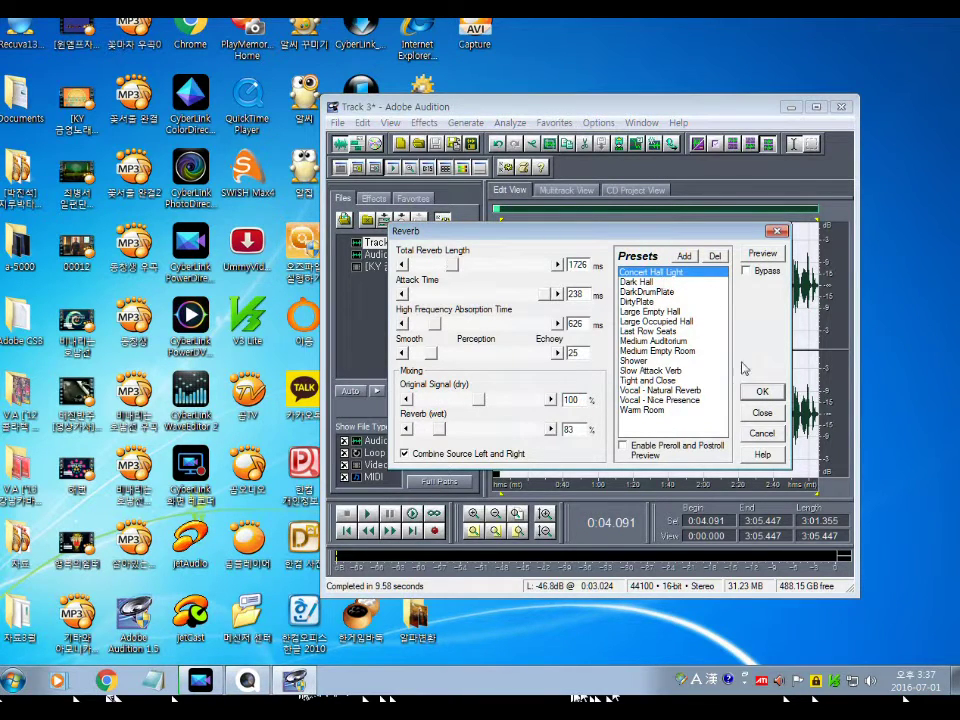
click(763, 393)
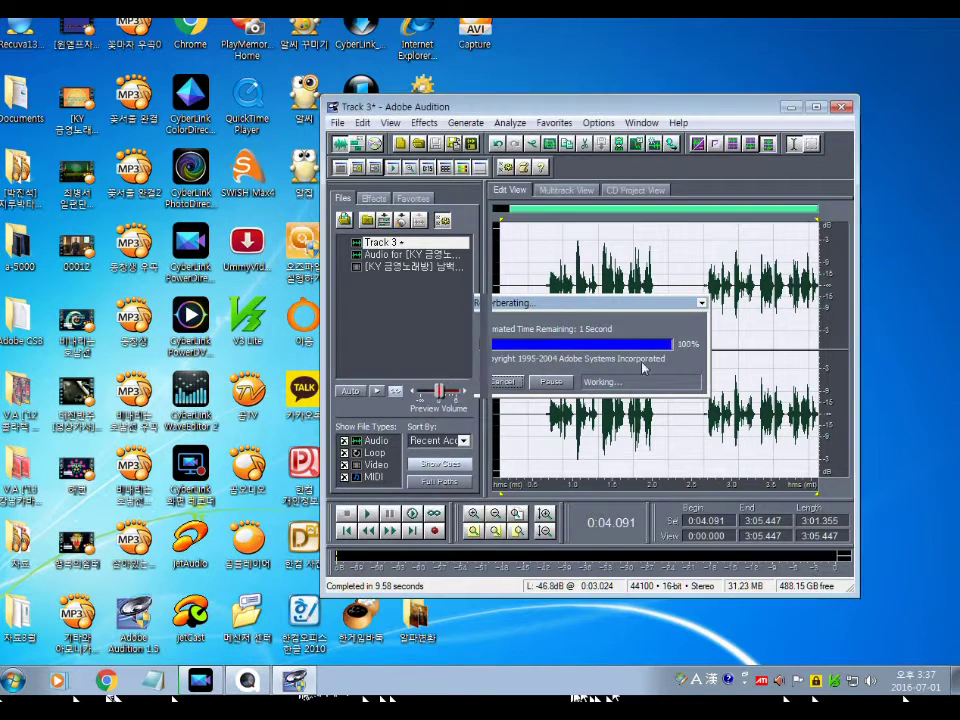
Return to the multitrack session and listen to the mix, extending the selection start to 0:00.000 and replaying from there
click(354, 146)
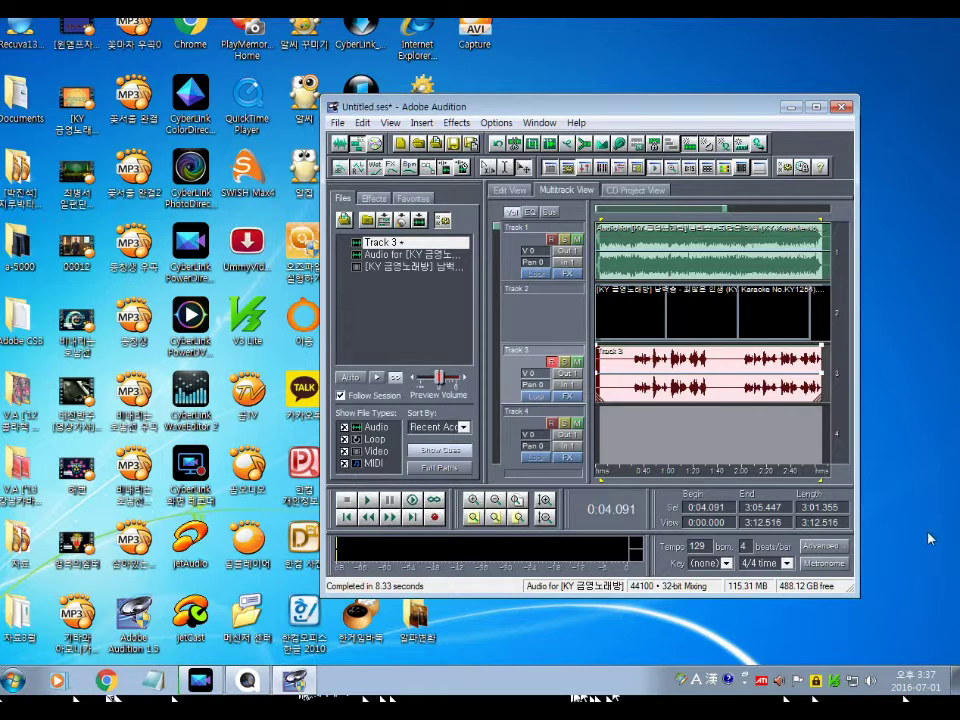
key(space)
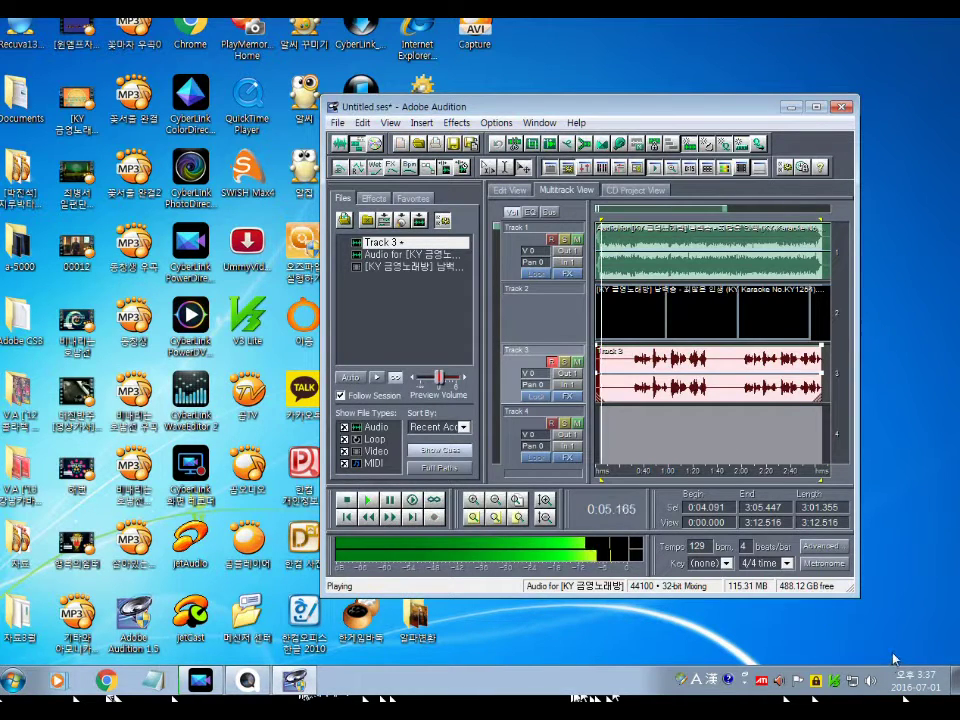
shift+click(600, 230)
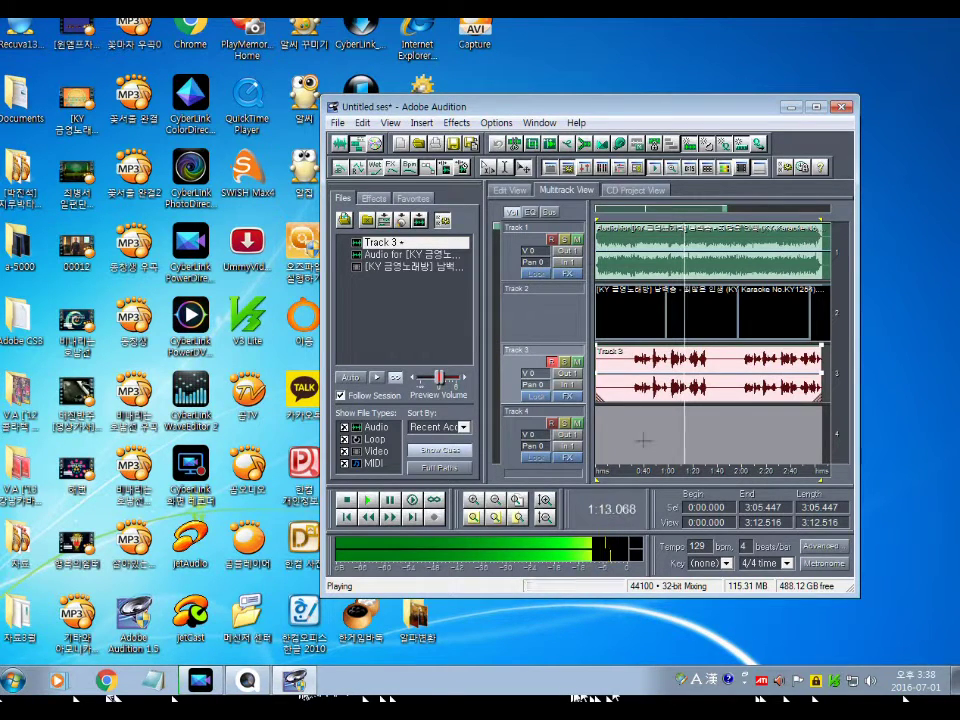
key(space)
key(space)
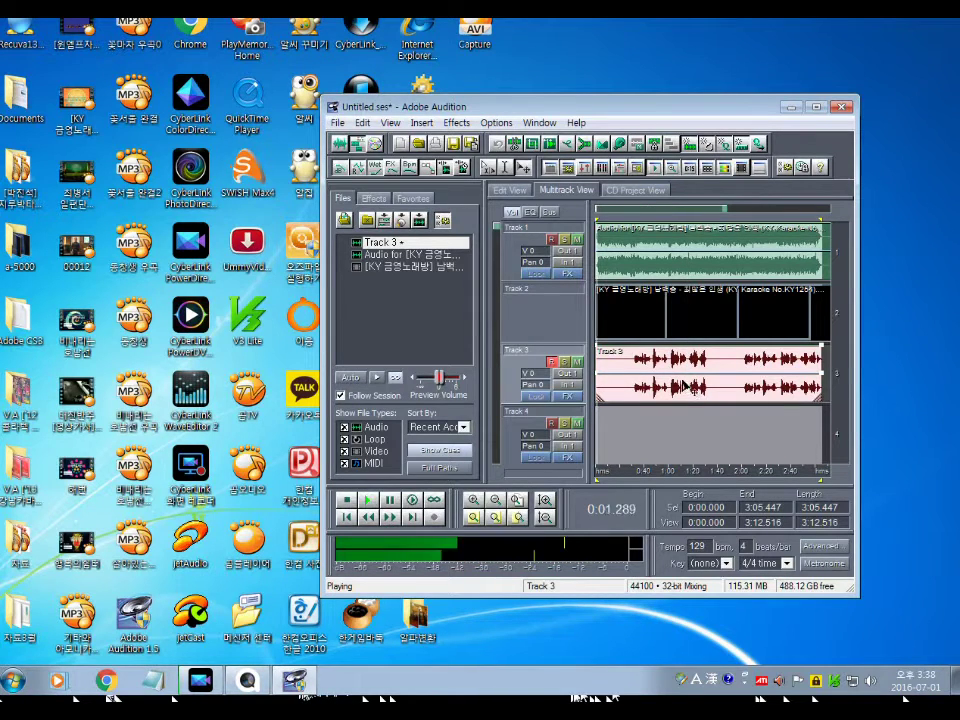
Stop playback and start an audio mixdown export of the multitrack session without saving the session
click(346, 500)
click(663, 395)
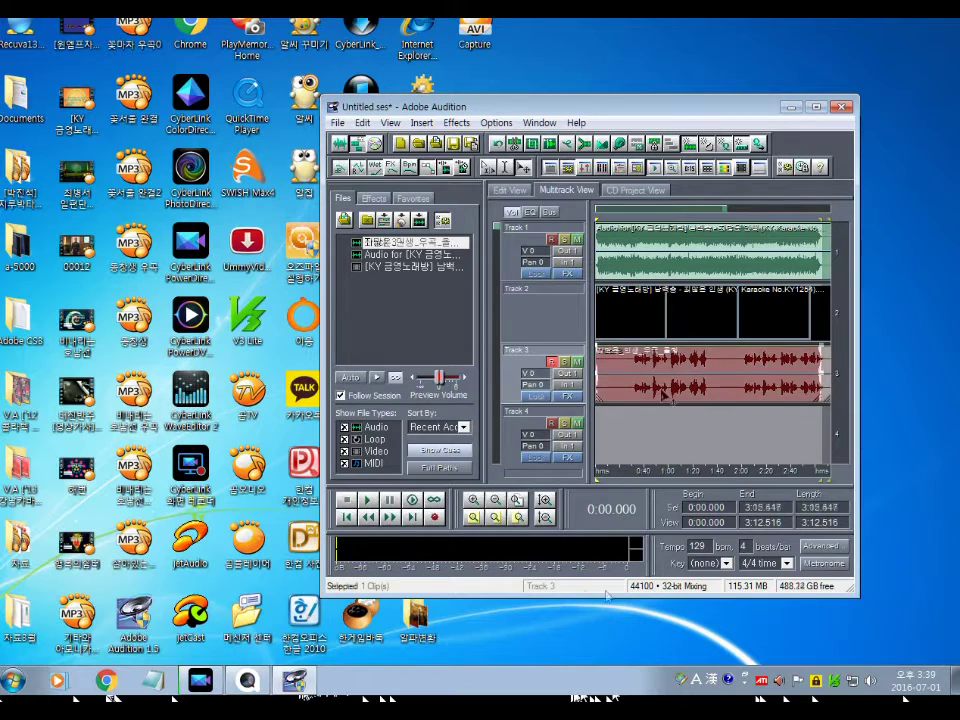
click(341, 123)
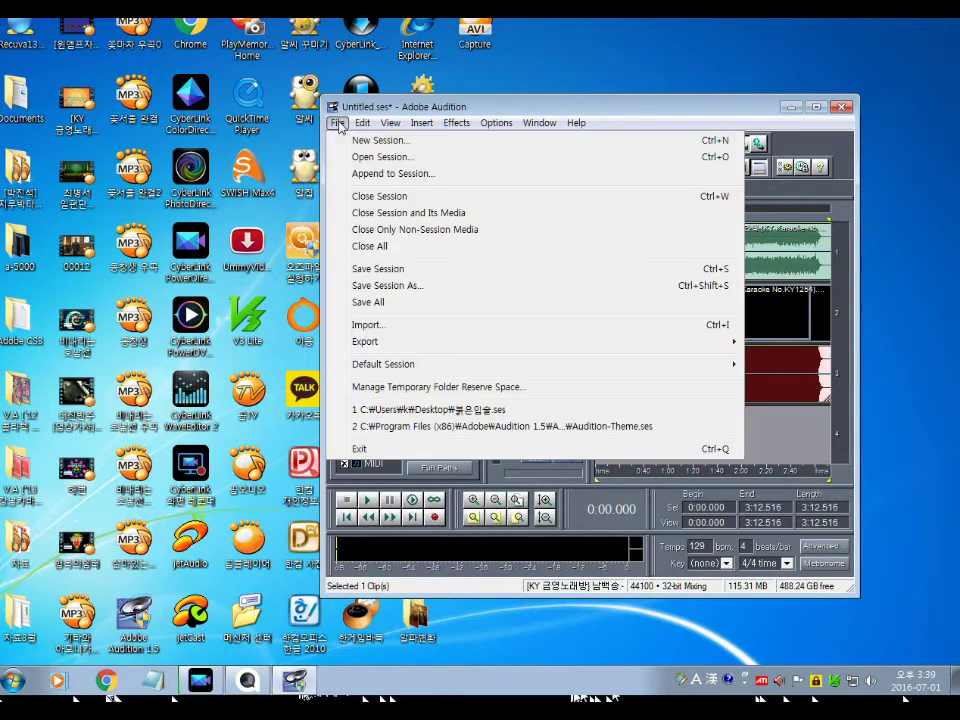
mouse_move(380, 348)
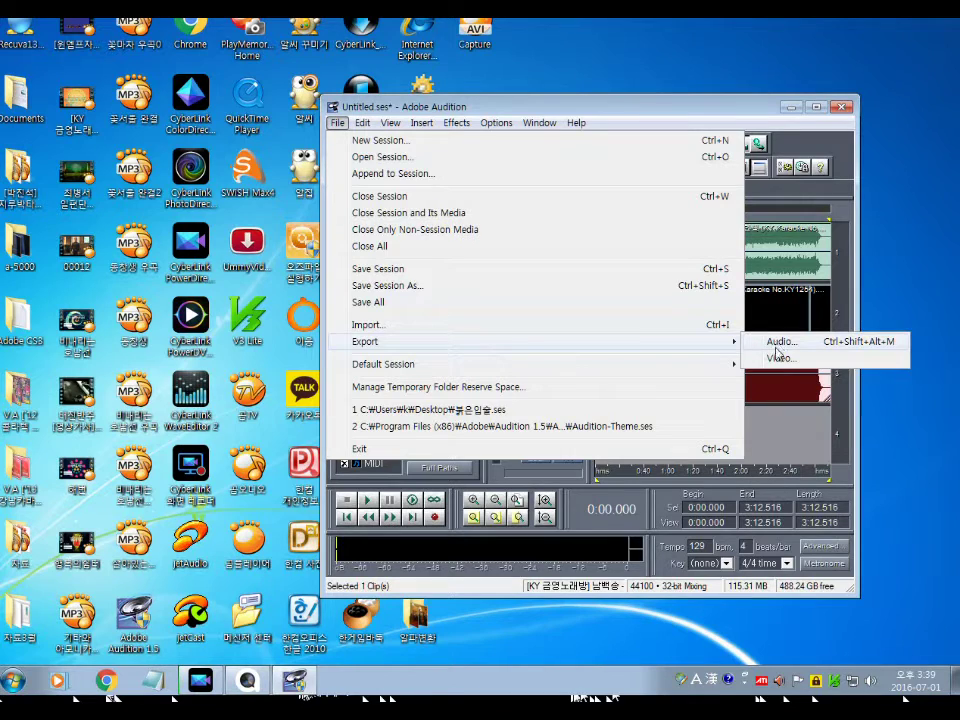
click(775, 342)
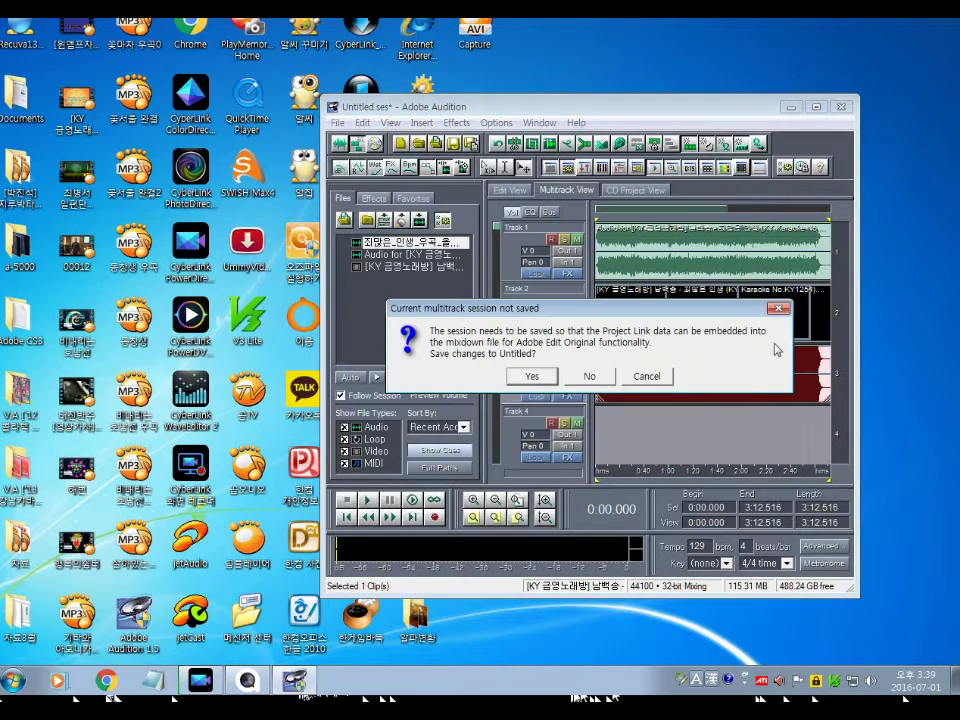
click(603, 382)
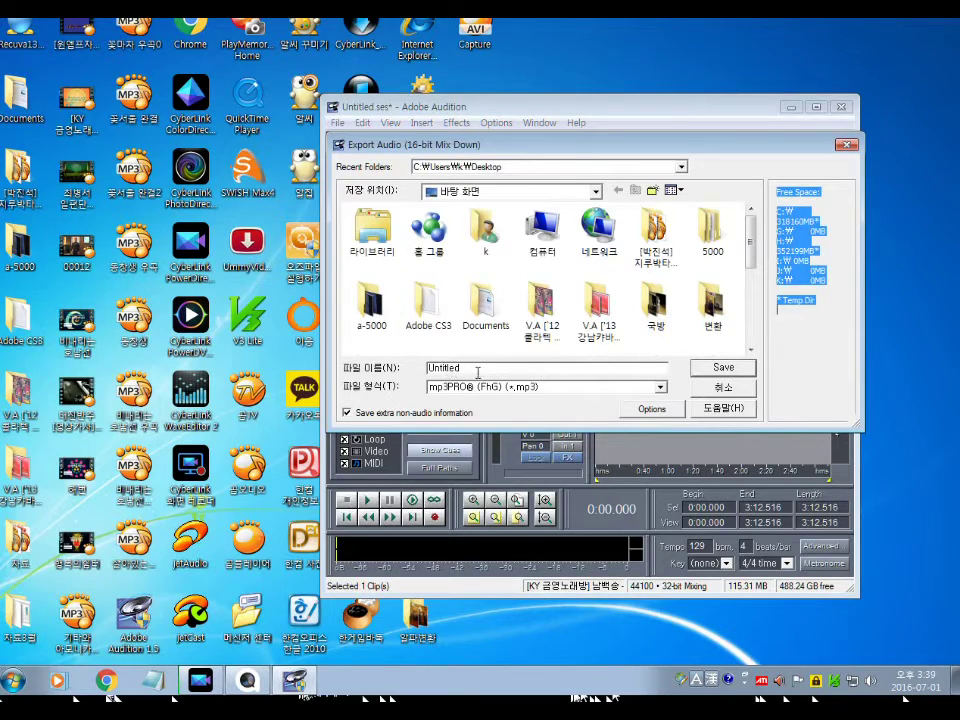
Name the exported mixdown file 죄많은 청춘 우곡
drag(478, 373, 417, 375)
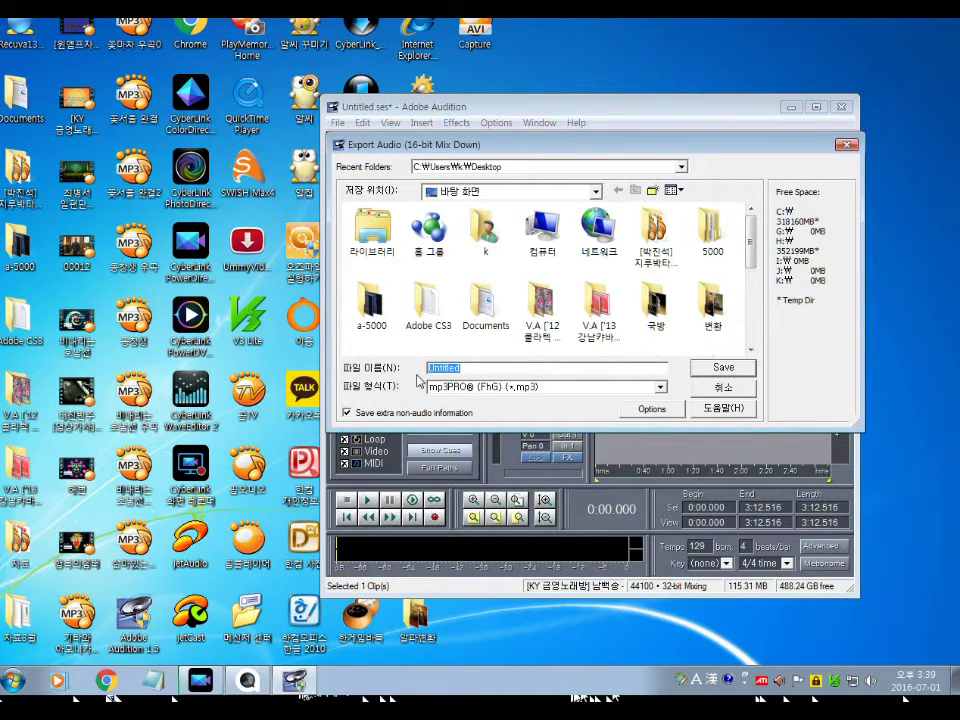
text(w)
text(찌)
text(ㅏ노은ㅈ)
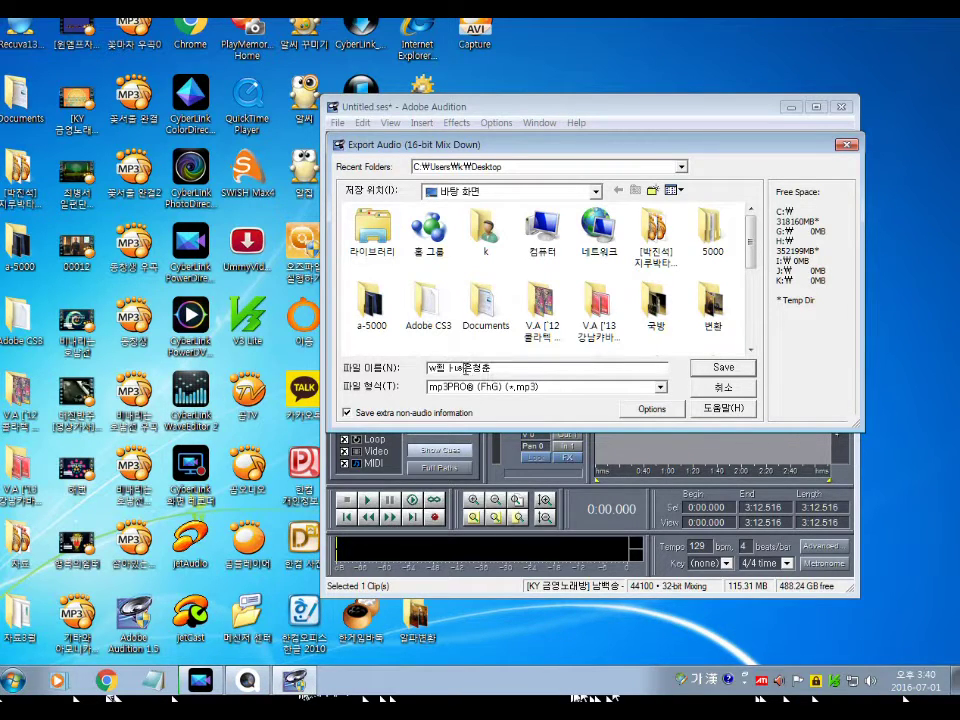
key(BackSpace)
key(BackSpace)
key(BackSpace)
key(BackSpace)
key(BackSpace)
text(남)
text(금)
click(492, 365)
key(BackSpace)
key(BackSpace)
text(청춘 우렁)
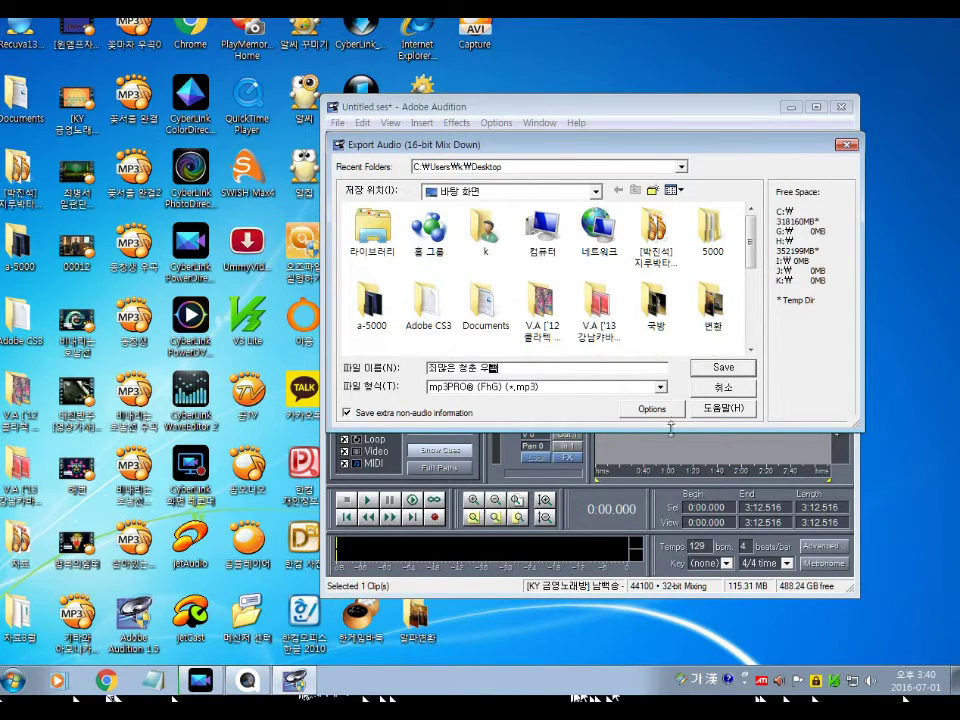
Check the available save locations, keep the desktop (바탕 화면), and save the mixdown as an mp3PRO file
click(595, 192)
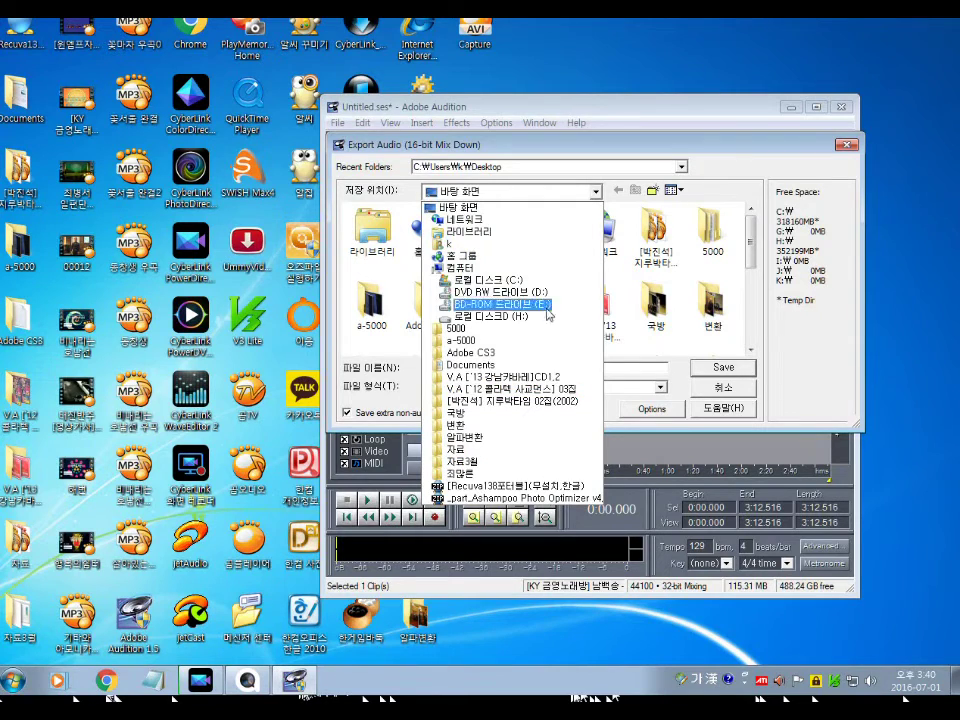
click(591, 190)
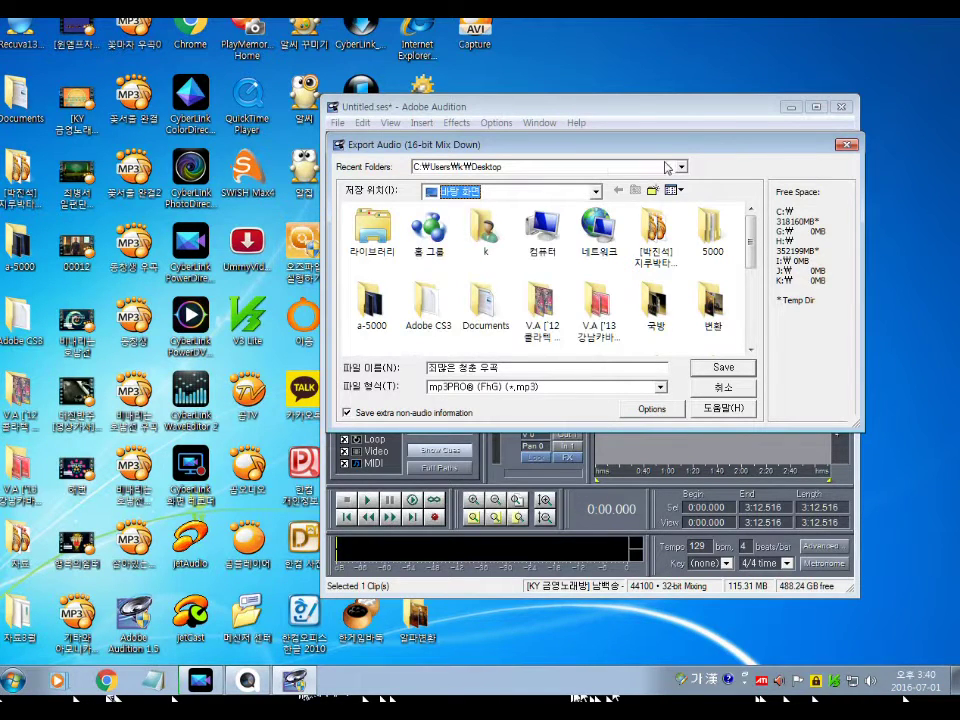
click(562, 193)
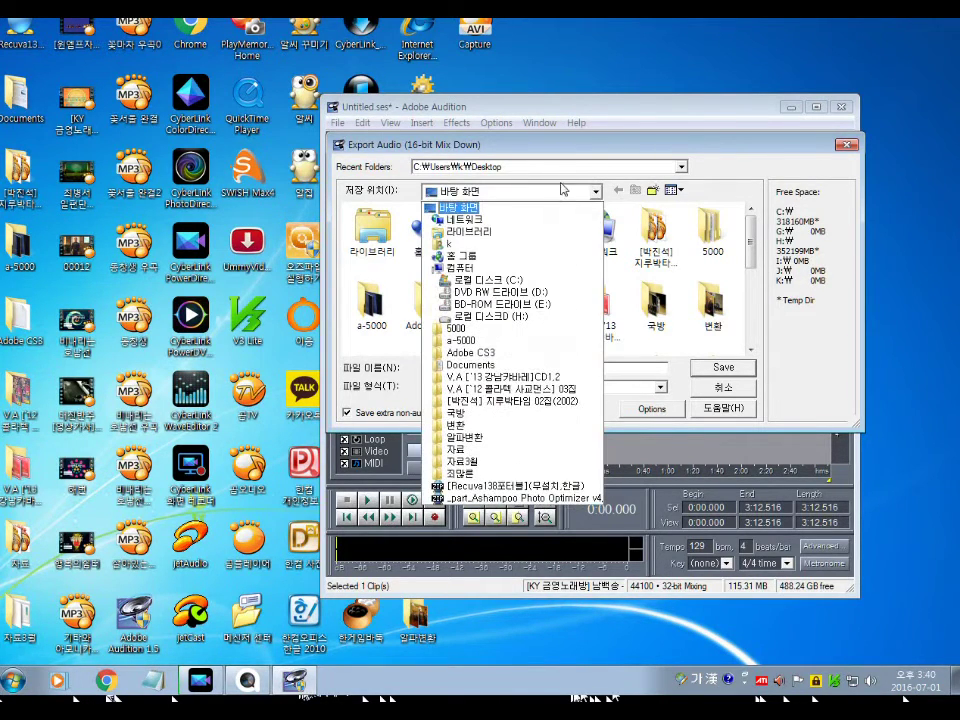
click(562, 193)
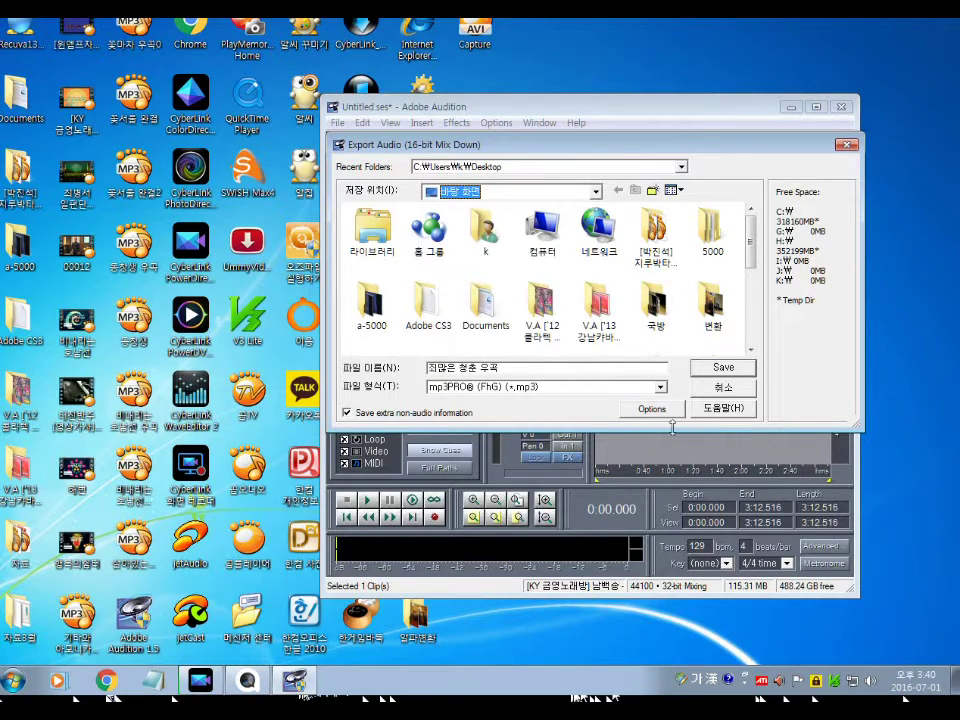
click(723, 367)
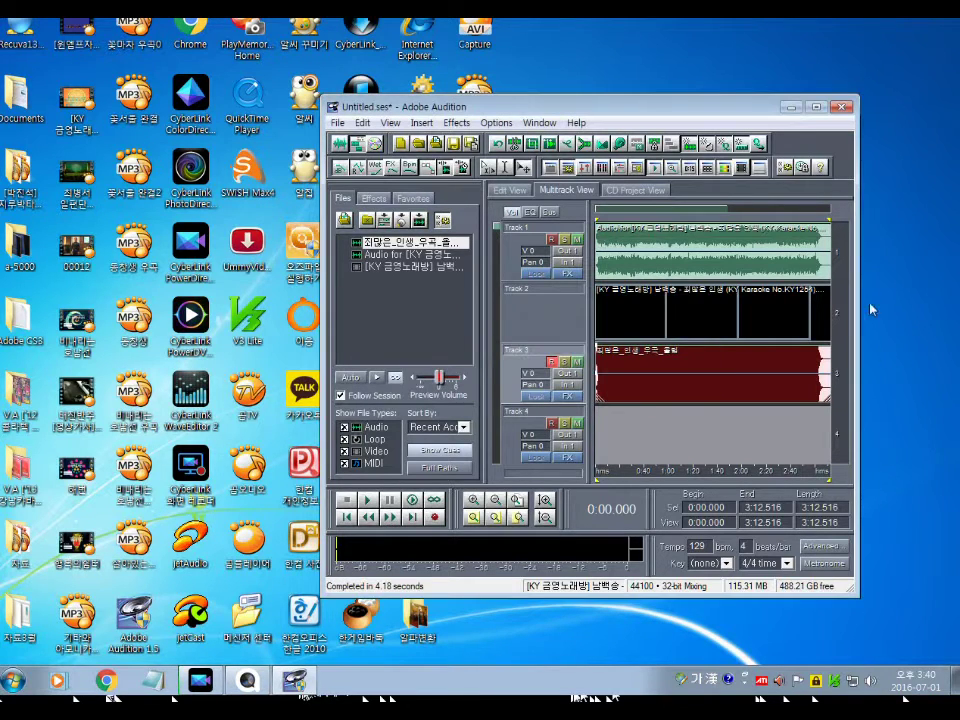
Minimize the audio editor and play the exported 죄많은 청춘 우곡 MP3 from the desktop in GOM Audio, repositioning the player window
click(792, 106)
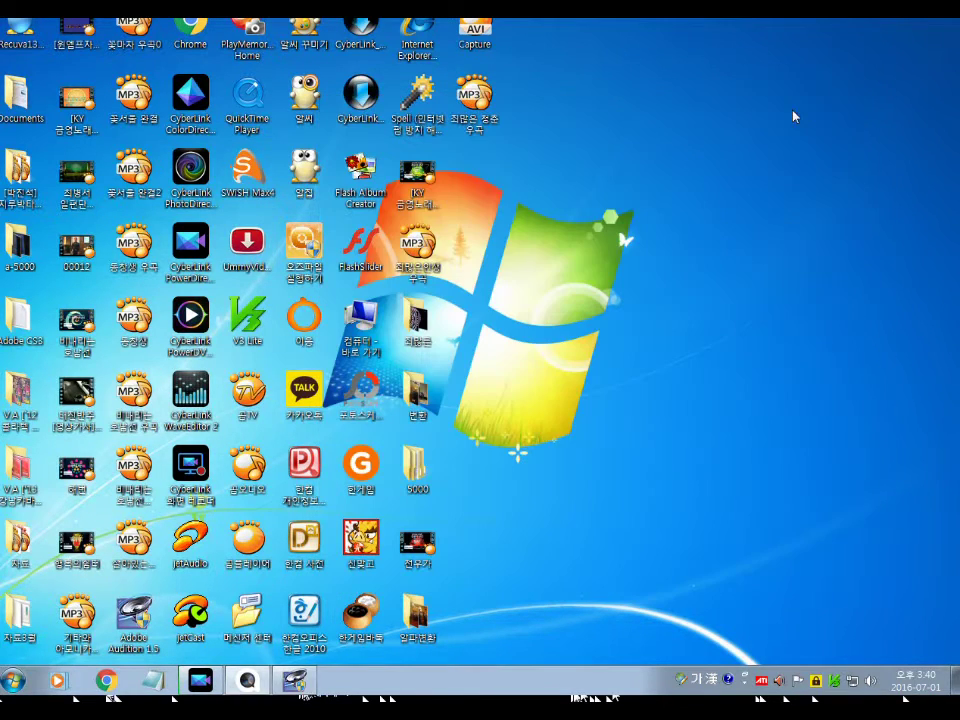
click(481, 116)
key(Hangul)
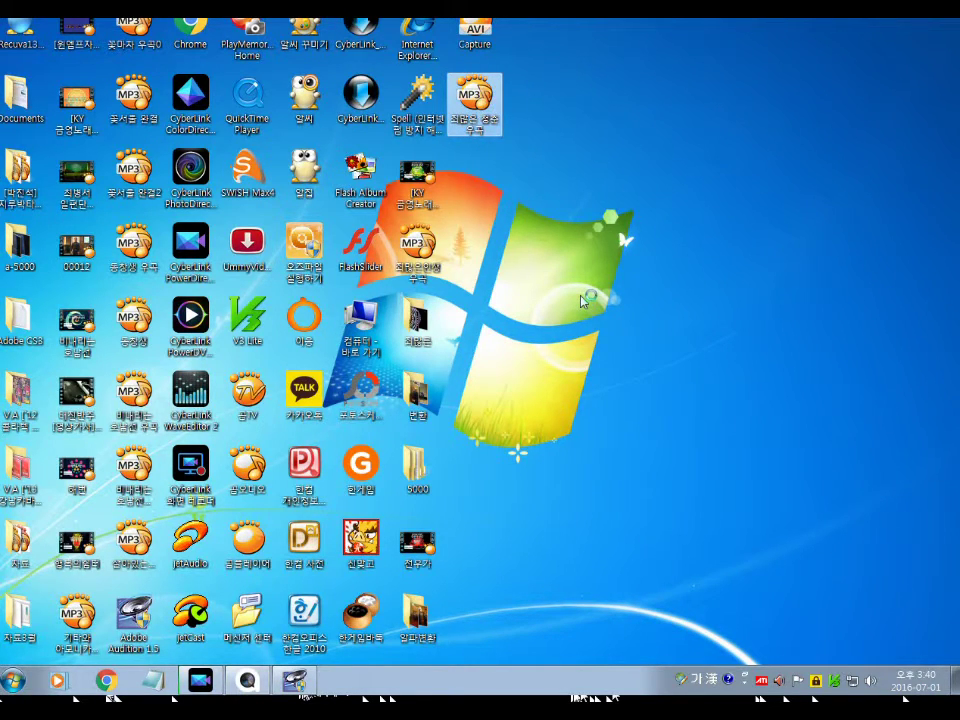
key(Return)
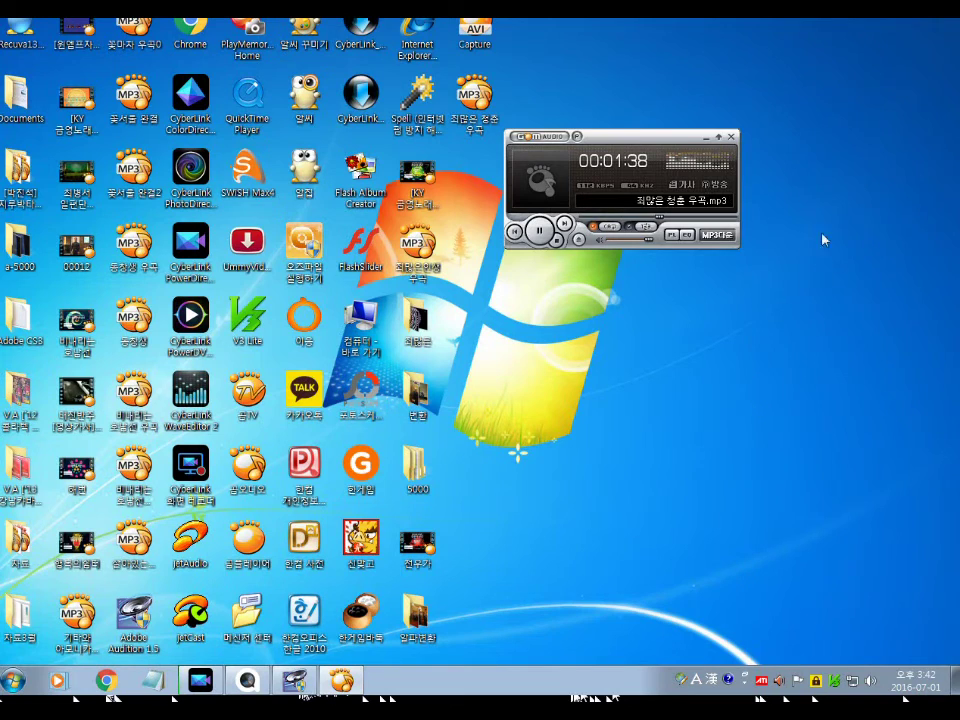
drag(657, 149, 553, 173)
key(Hangul)
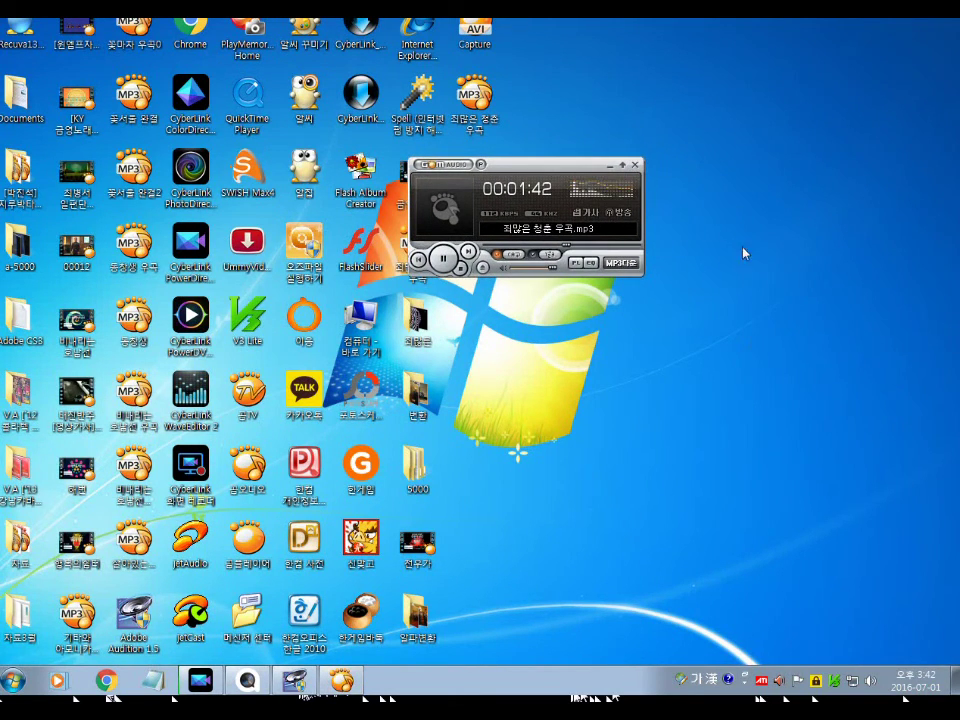